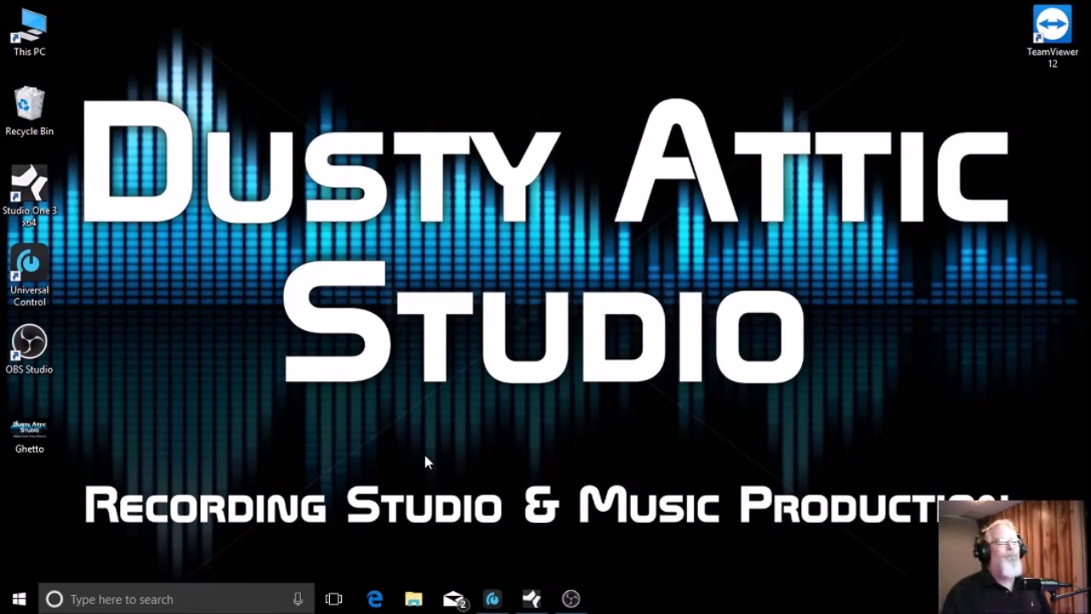
Step: Bring the Studio One 'Videos' song window to the front from the taskbar preview
mouse_move(531, 602)
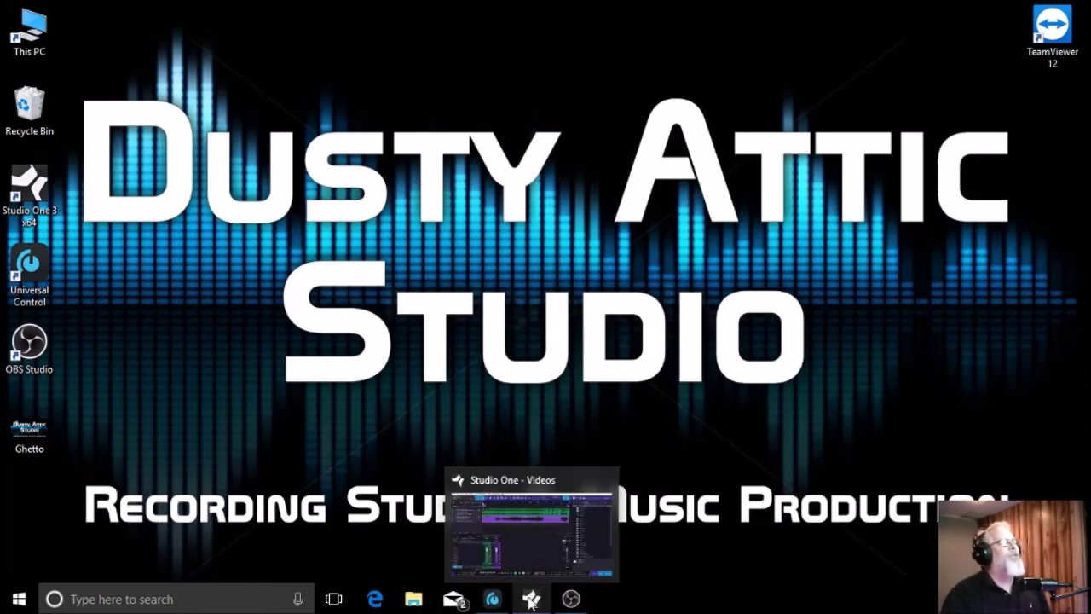
left_click(531, 602)
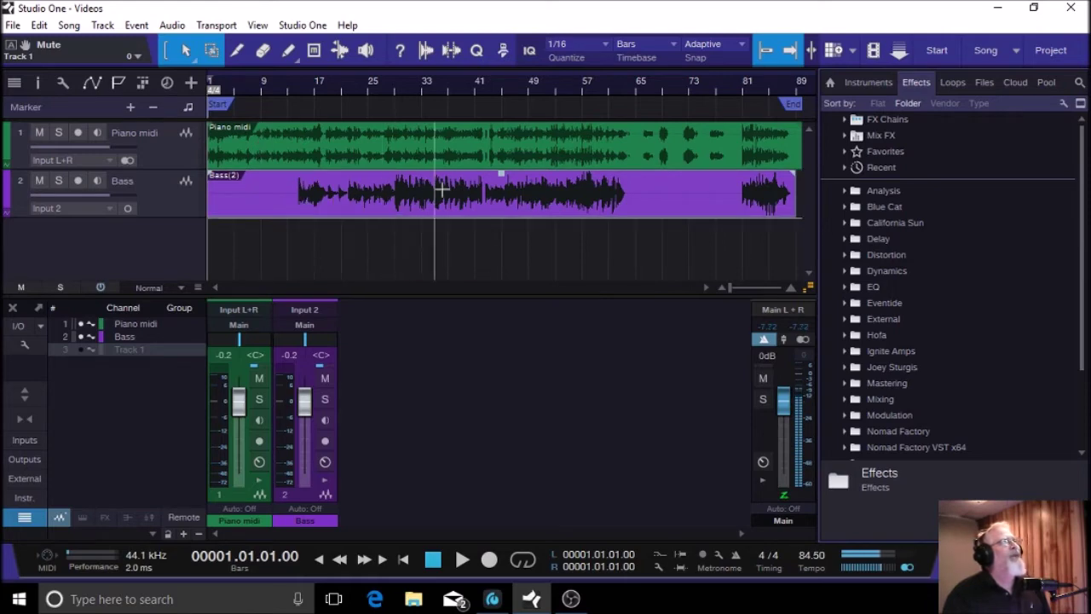
left_click(287, 86)
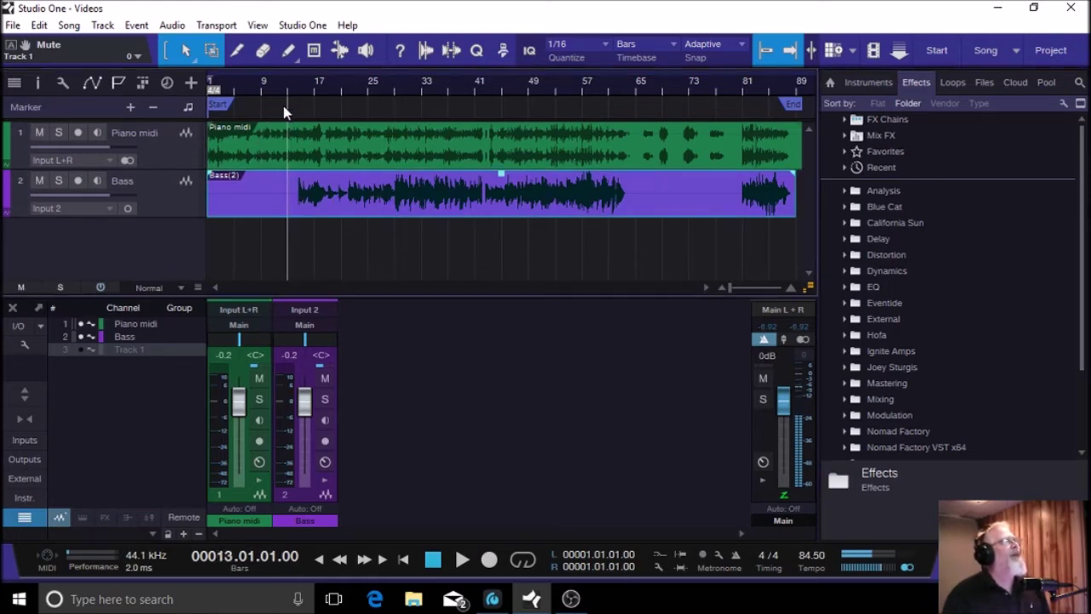
left_click(461, 560)
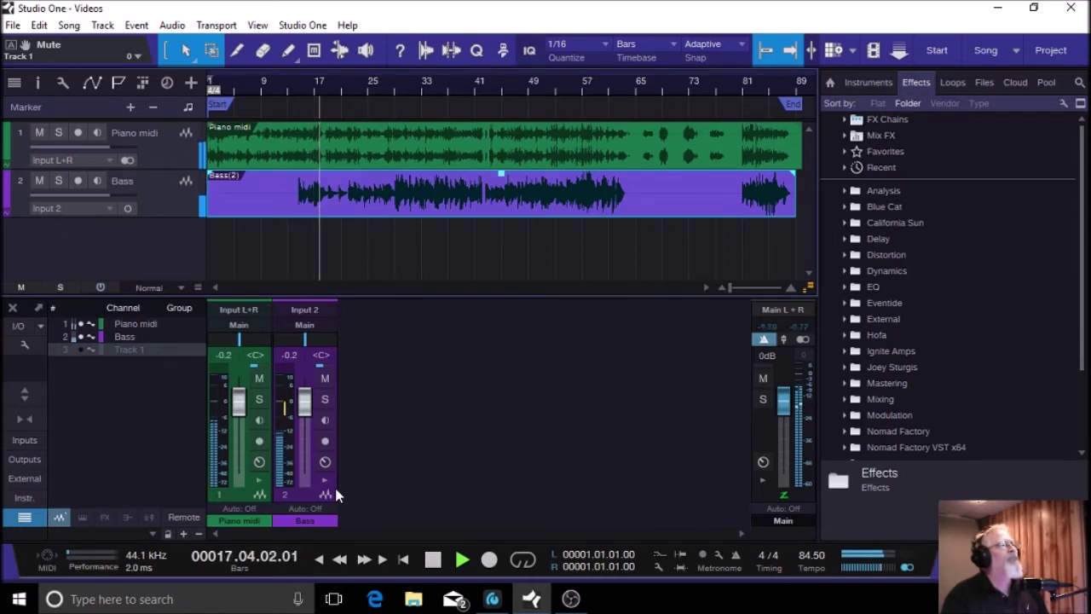
left_click(260, 379)
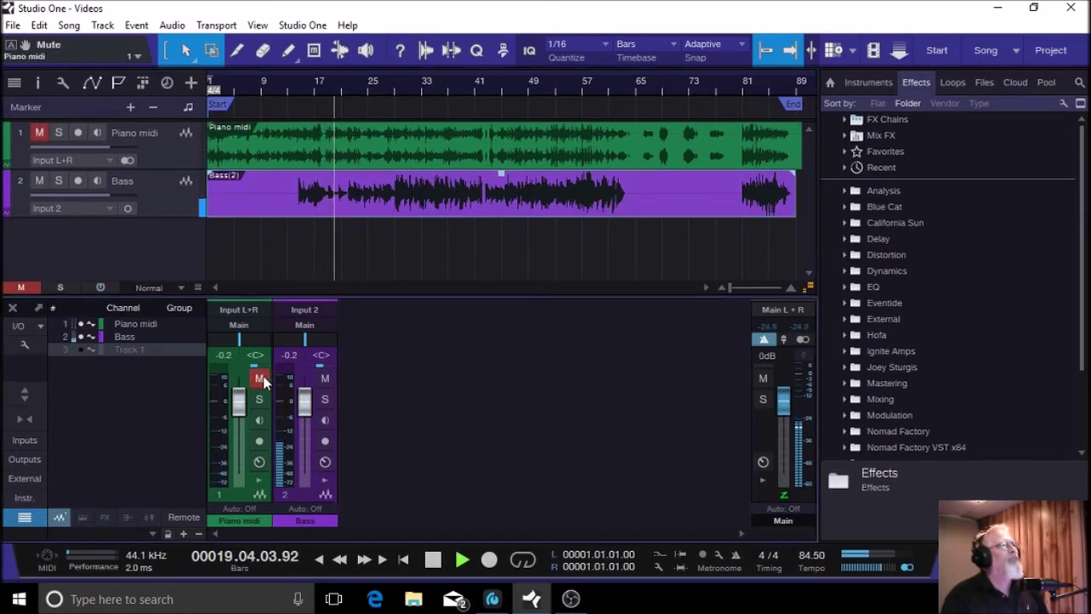
left_click(260, 378)
left_click(325, 379)
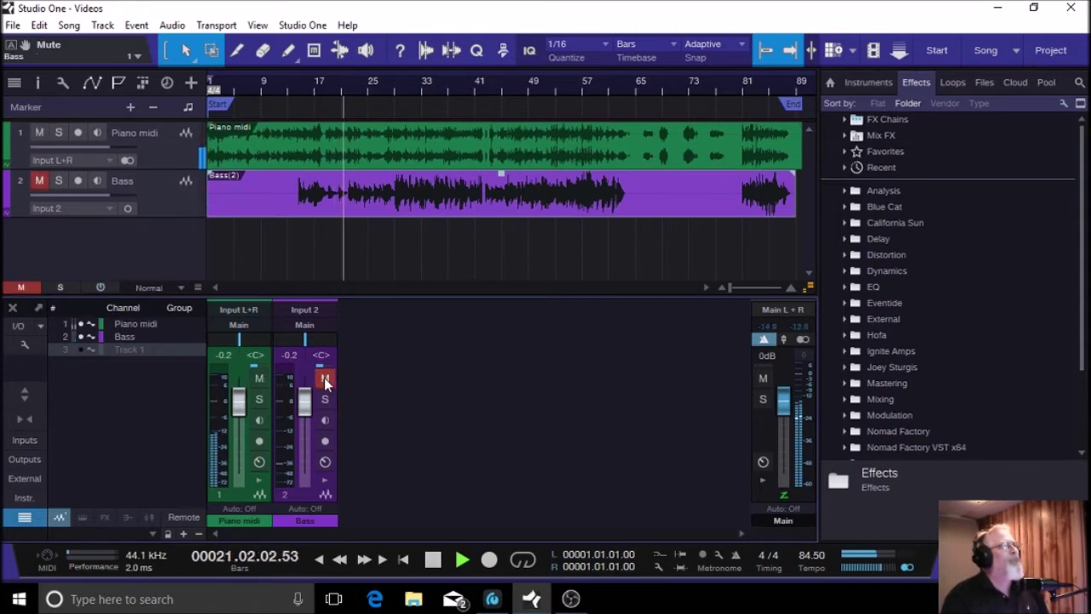
left_click(325, 379)
left_click(434, 558)
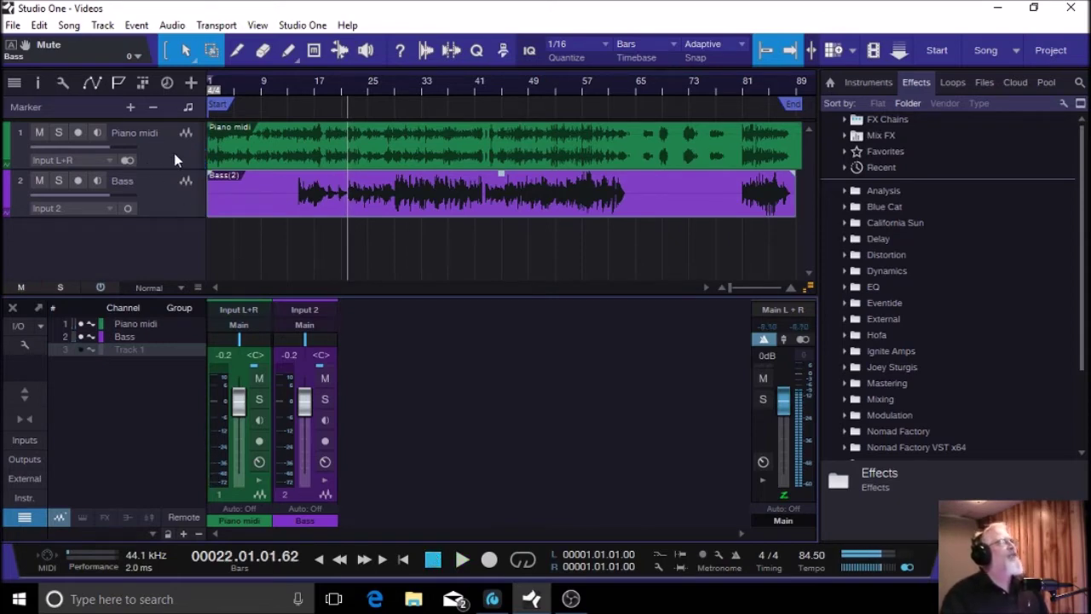
left_click(174, 155)
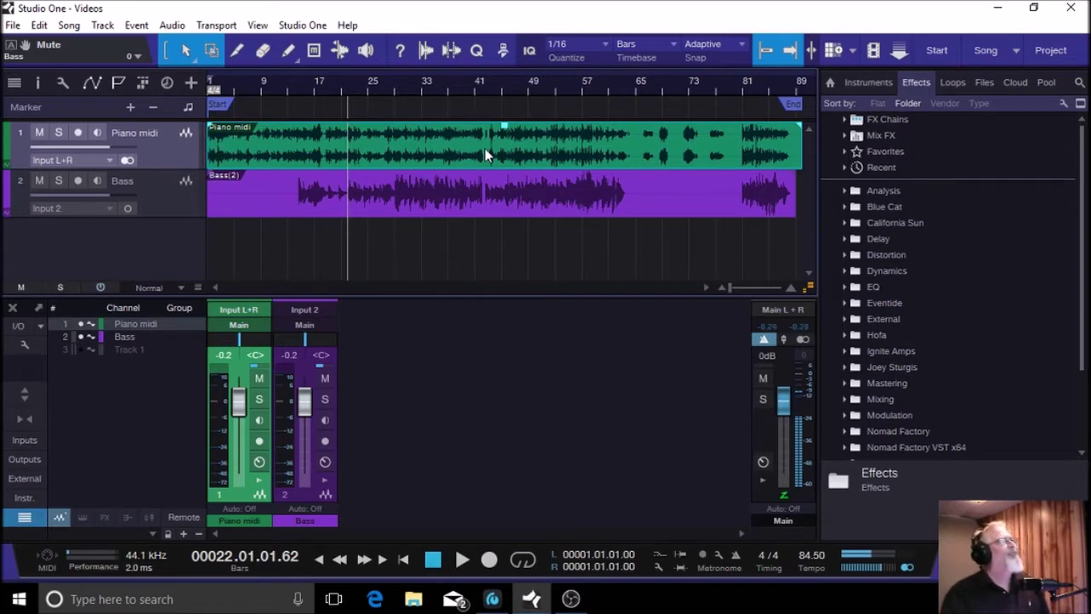
Step: Rewind, mute Bass and play, then make Piano midi mono and pan it to R5
left_click(321, 559)
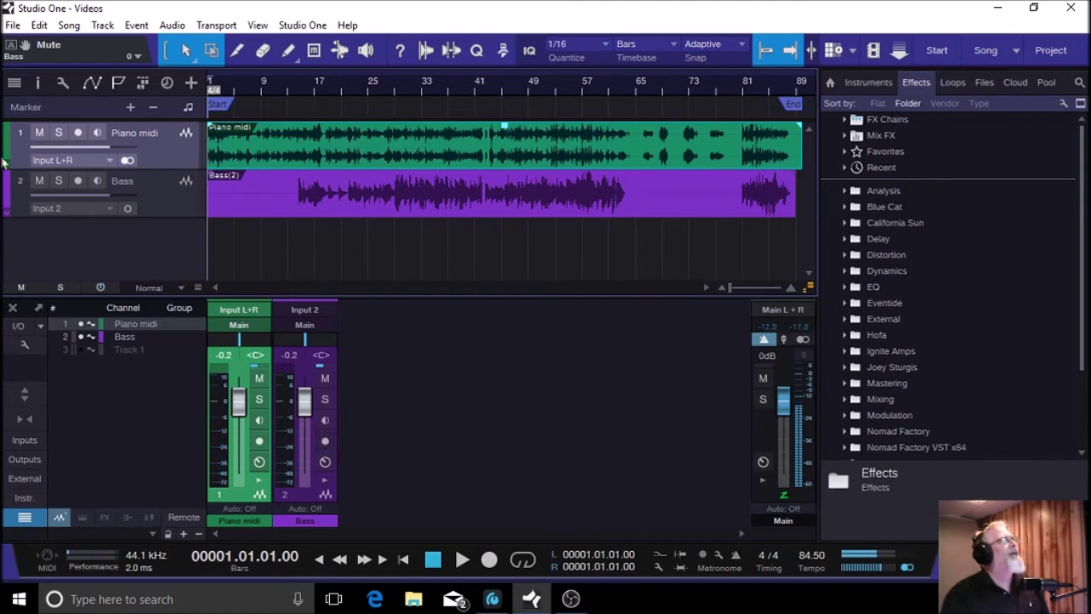
left_click(39, 183)
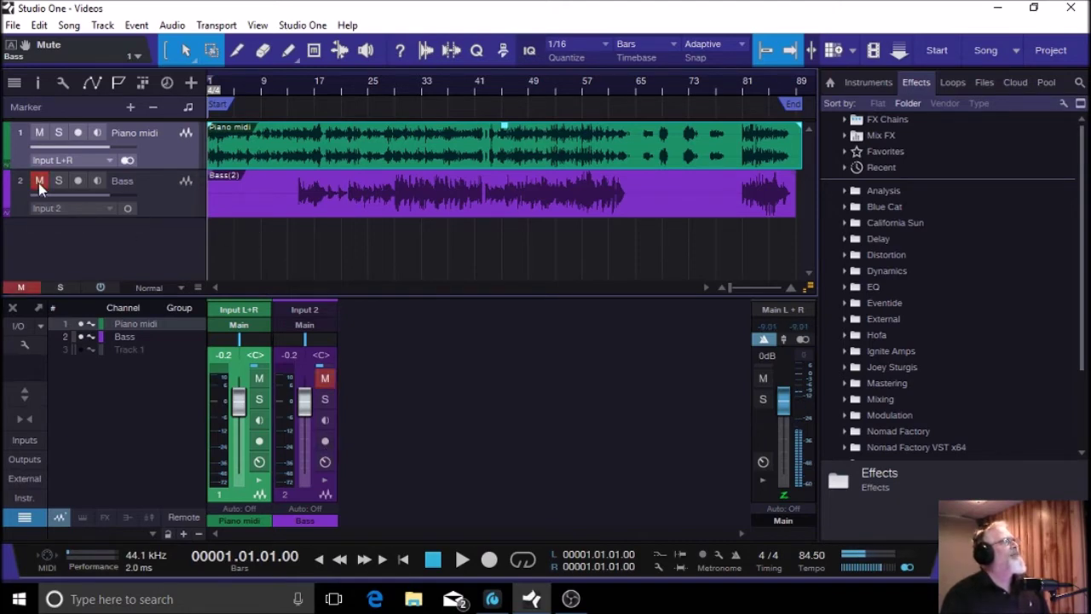
left_click(461, 560)
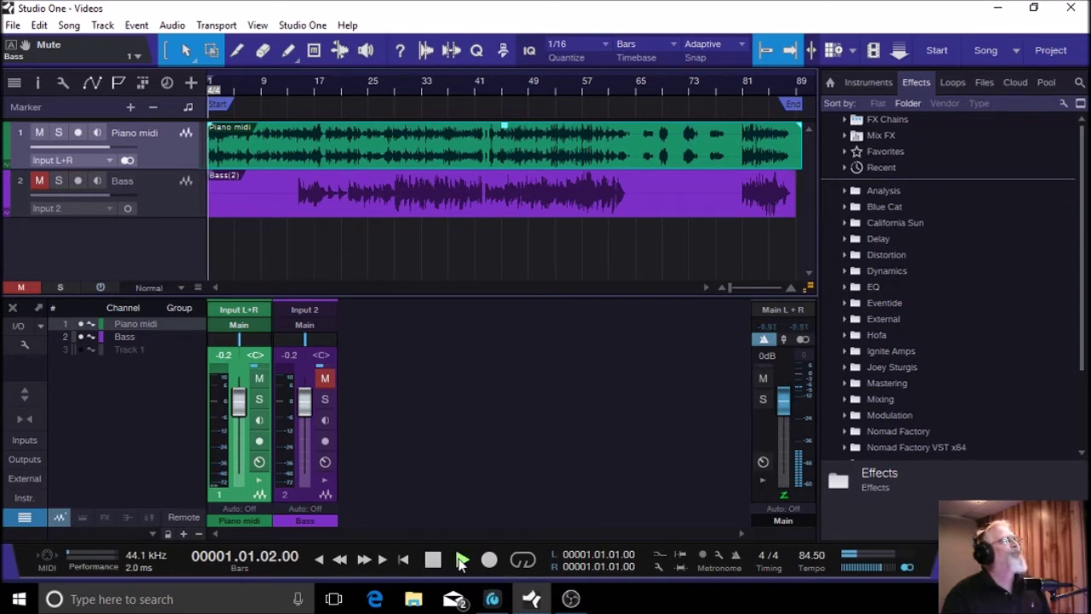
left_click(126, 161)
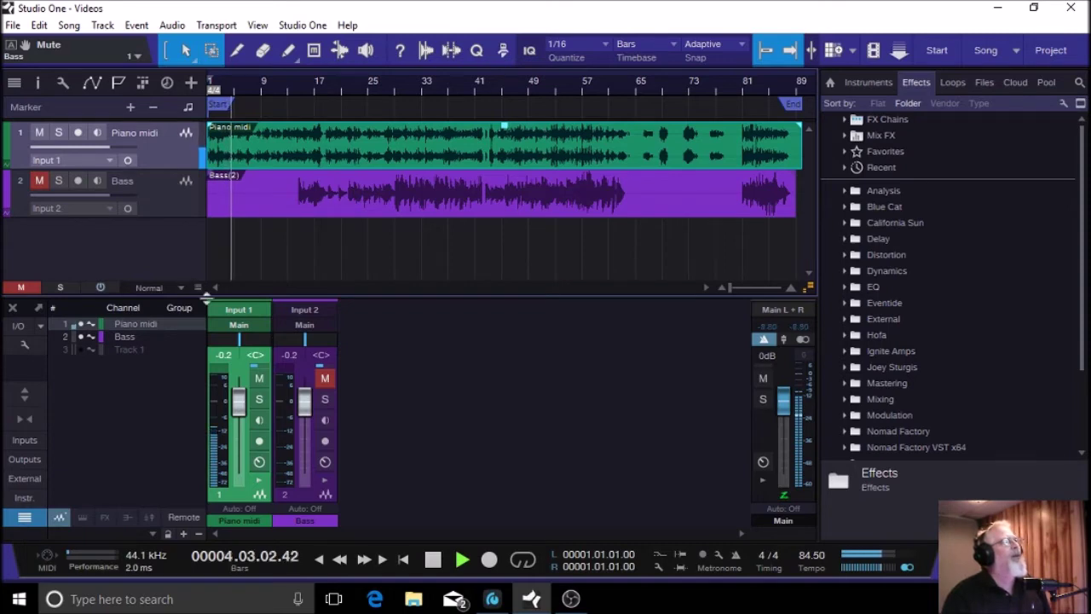
mouse_move(236, 341)
left_mouse_down()
mouse_move(209, 340)
mouse_move(264, 341)
mouse_move(224, 340)
mouse_move(236, 339)
left_mouse_up()
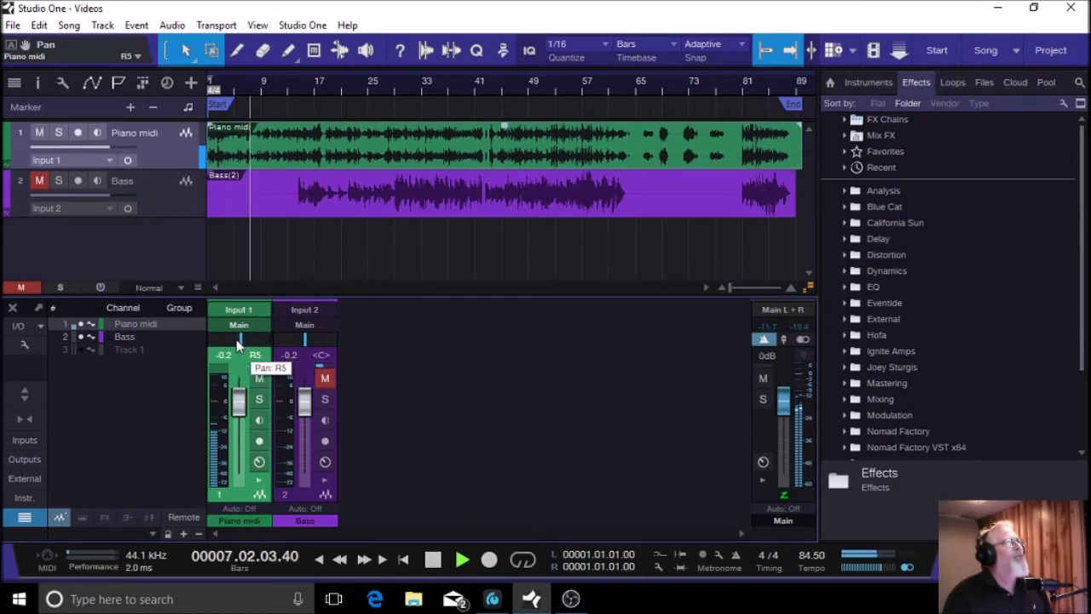
Step: Stop playback, recentre the Piano midi pan, and set the track back to stereo
left_click(433, 559)
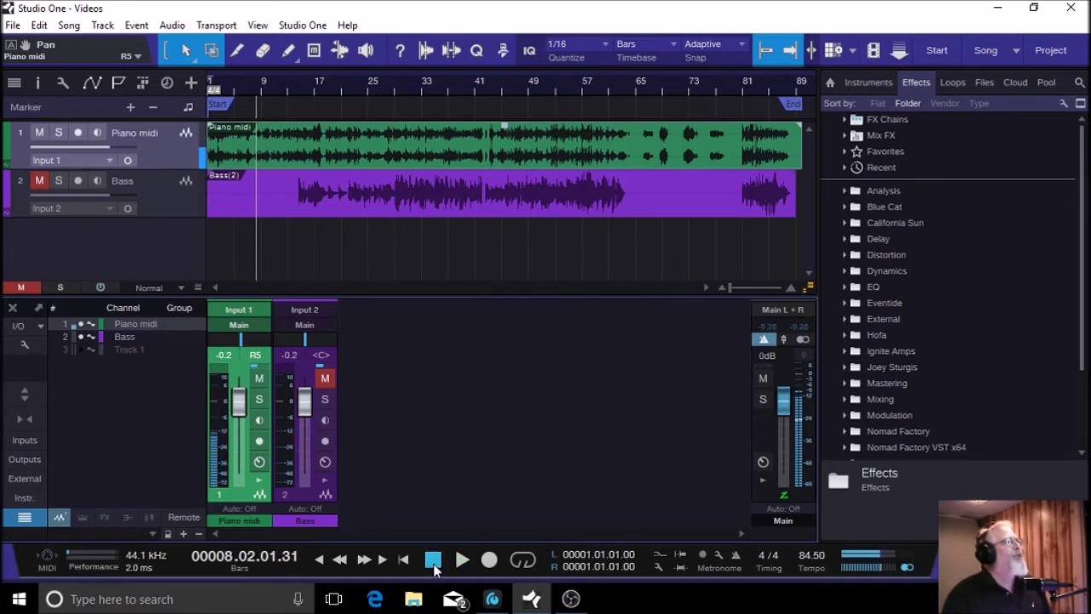
left_click(255, 360, "ctrl")
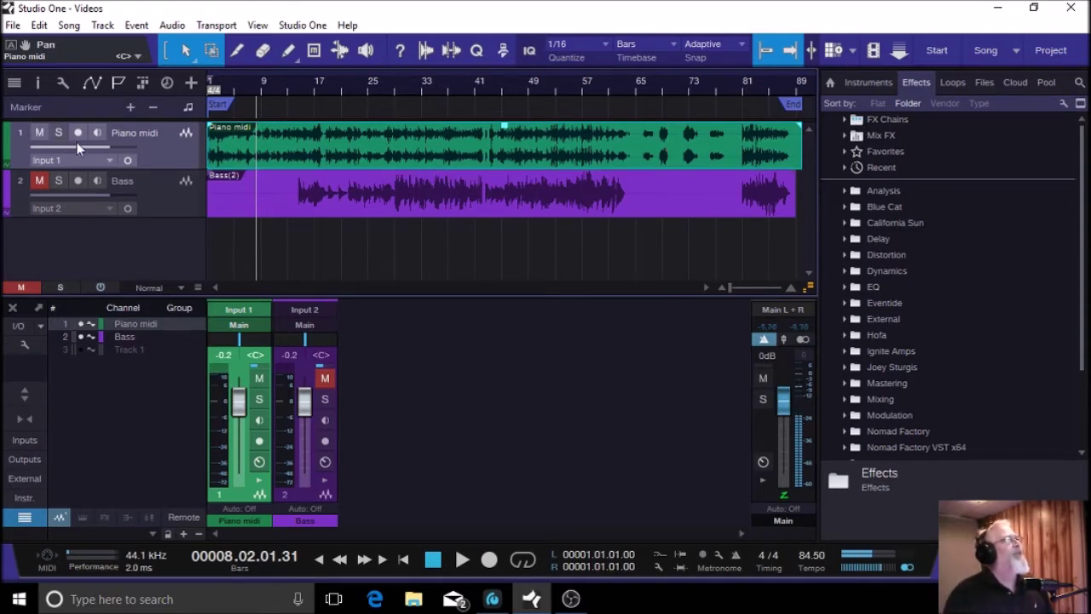
left_click(128, 161)
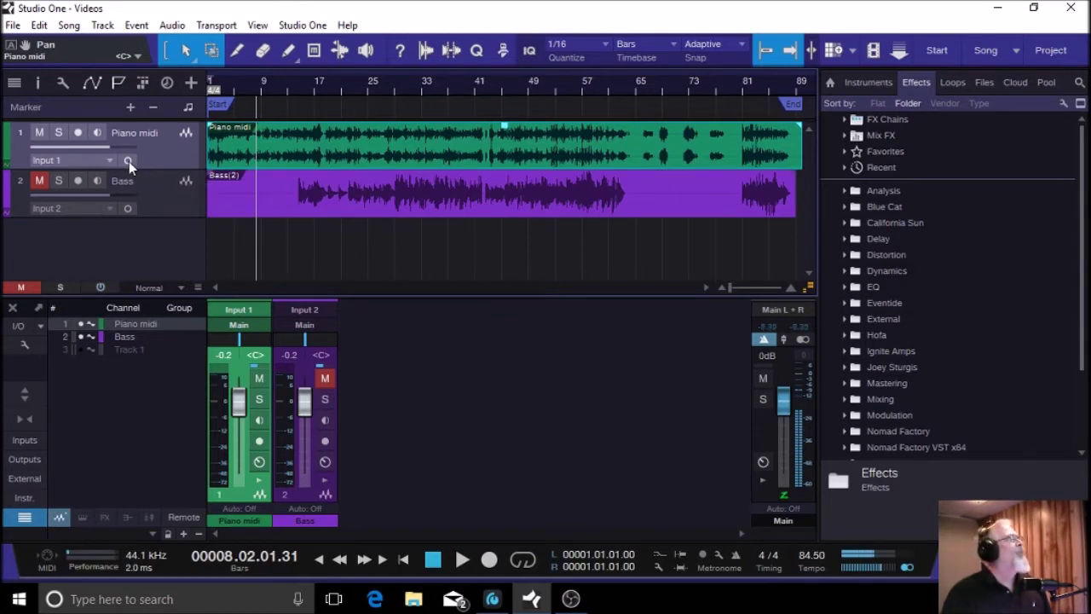
left_click(127, 161)
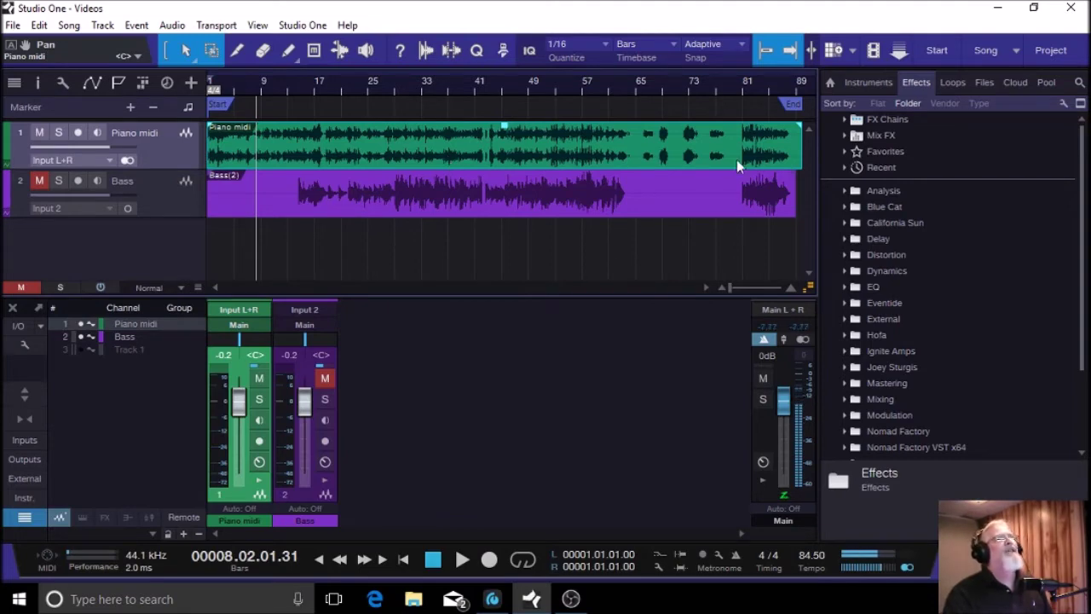
Step: Browse the Files tab to Songs > Videos > Media and select Piano midi.wav
left_click(984, 84)
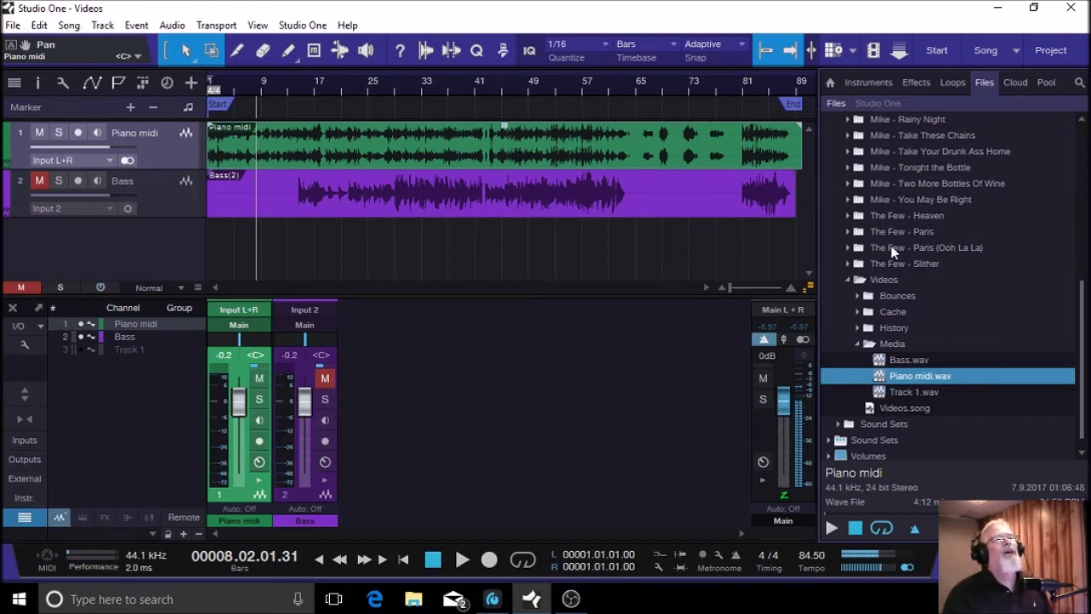
left_click(856, 343)
scroll(853, 249, "up", 8)
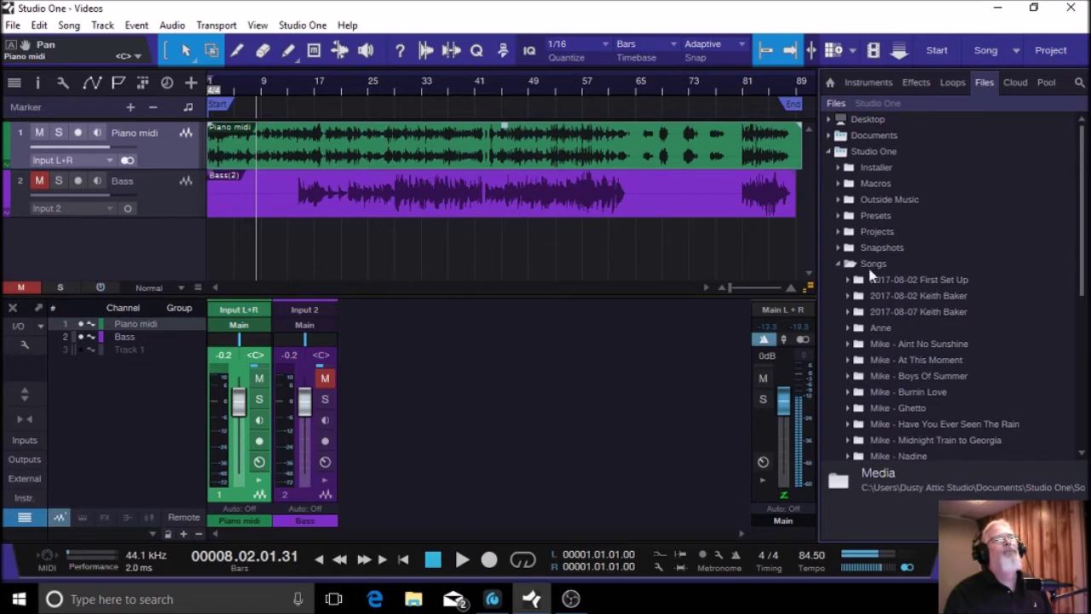
scroll(887, 268, "down", 4)
scroll(887, 268, "down", 4)
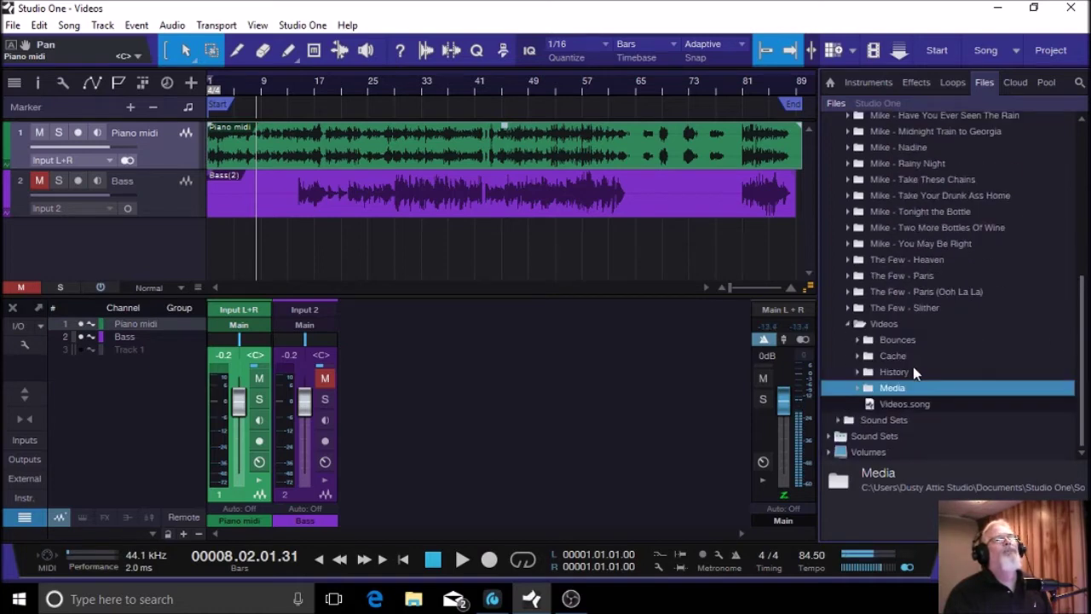
left_click(857, 389)
scroll(878, 388, "down", 2)
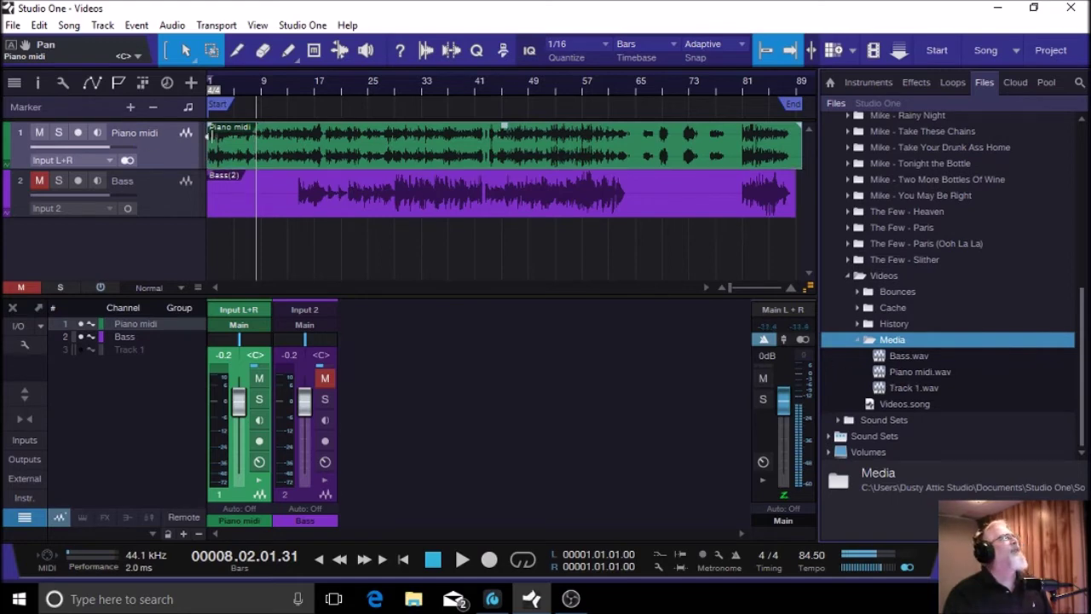
left_click(882, 376)
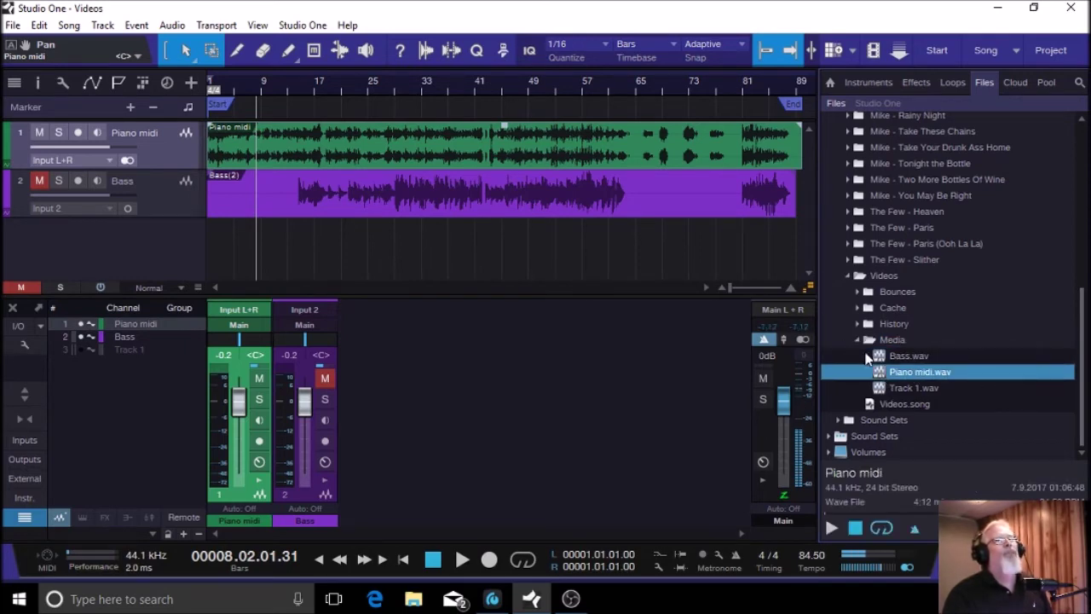
Step: Split Piano midi.wav to mono files and add Piano midi.L.wav as a new track below Bass
right_click(884, 373)
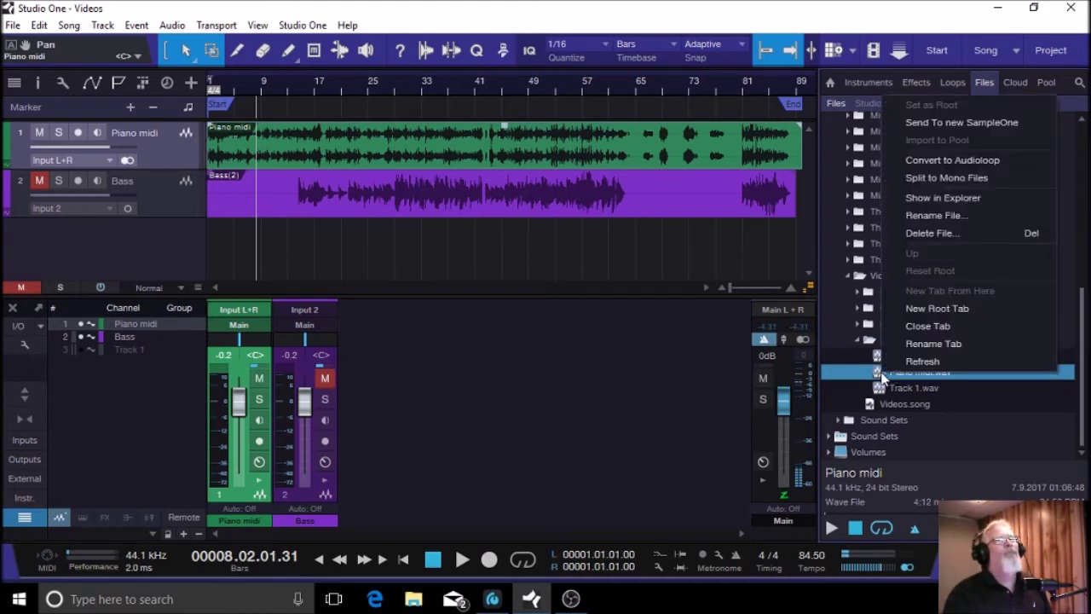
left_click(929, 181)
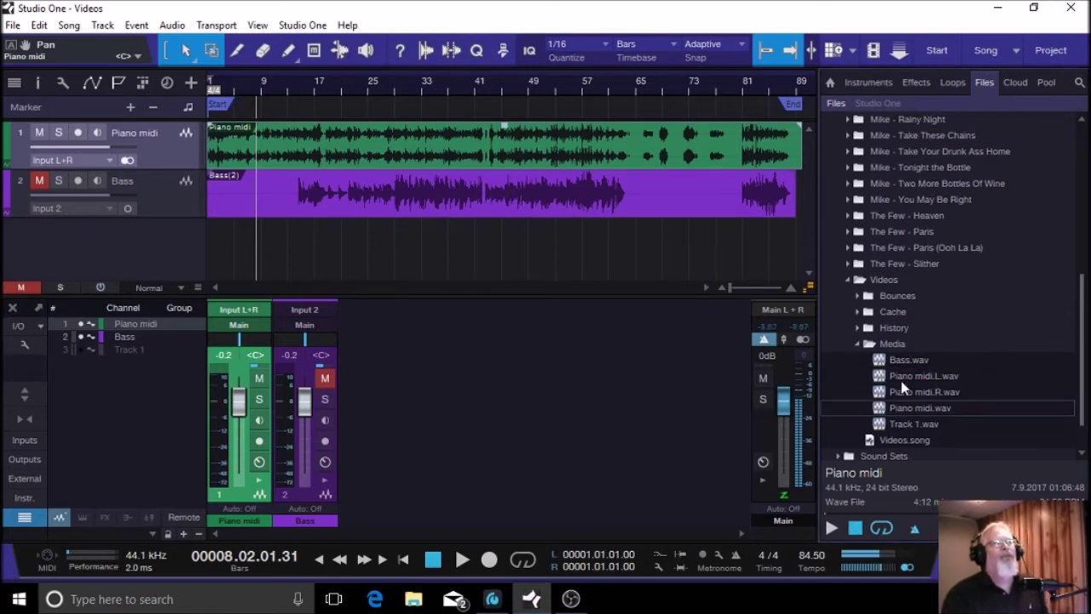
scroll(902, 392, "down", 2)
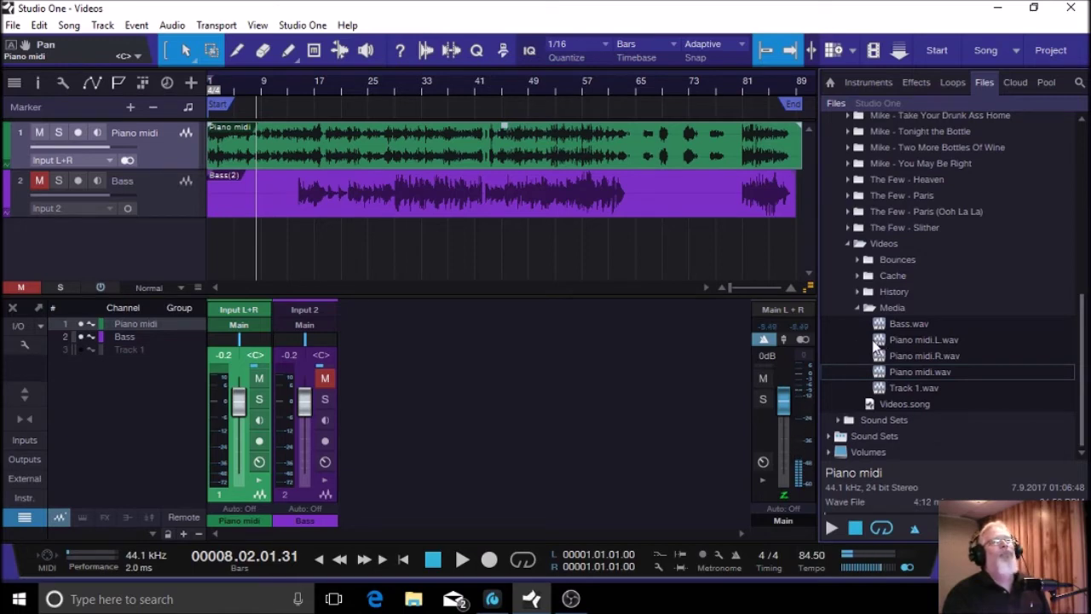
left_click_drag(880, 341, 226, 240)
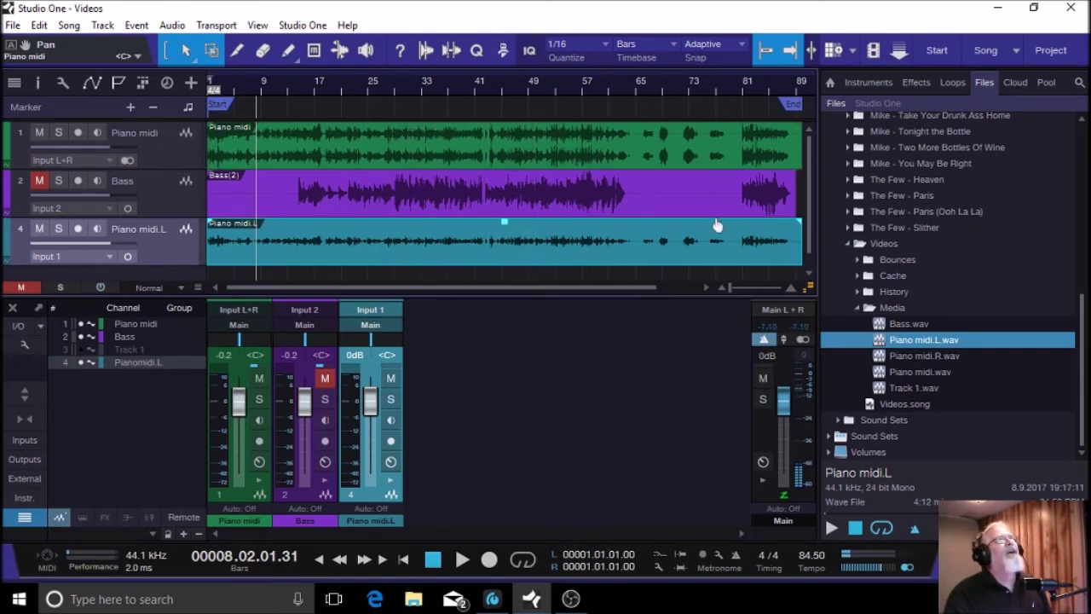
Step: Add Piano midi.R.wav as another new track and pan Piano midi.L hard left
scroll(717, 225, "down", 1)
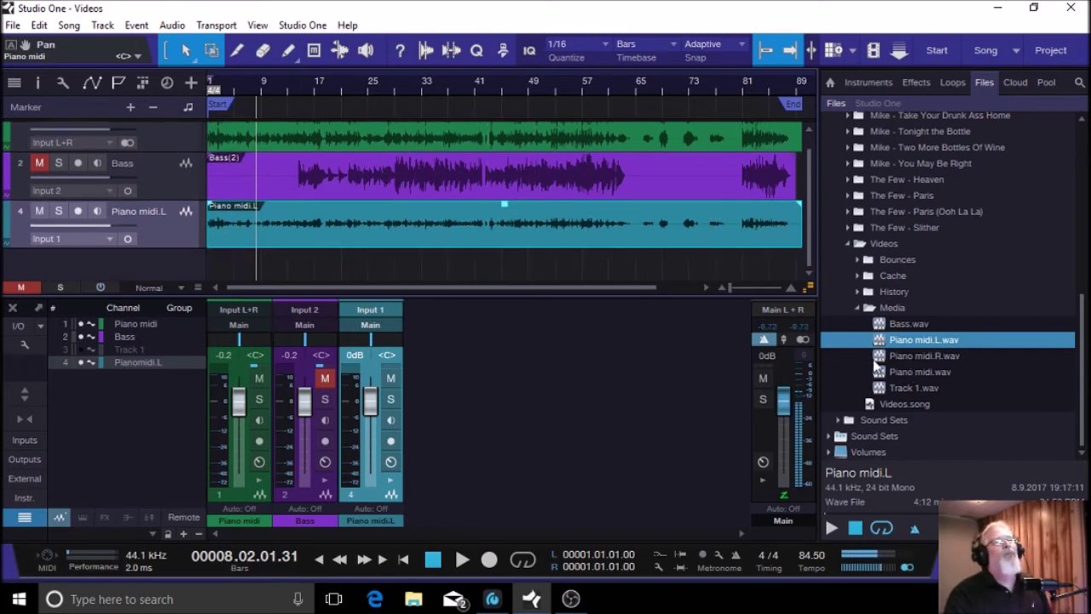
left_click_drag(924, 355, 223, 254)
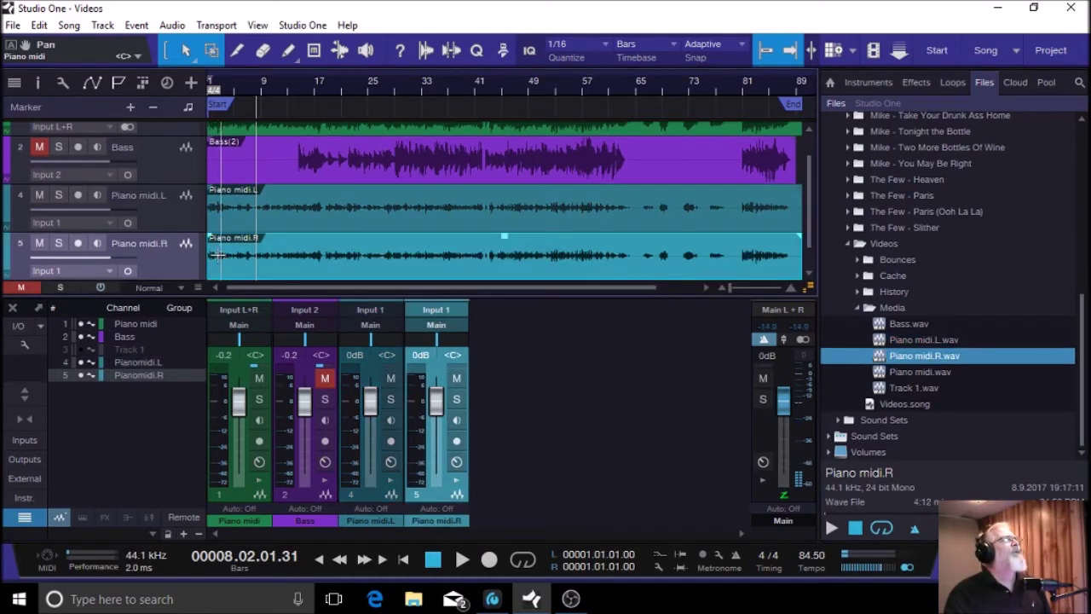
scroll(455, 227, "up", 2)
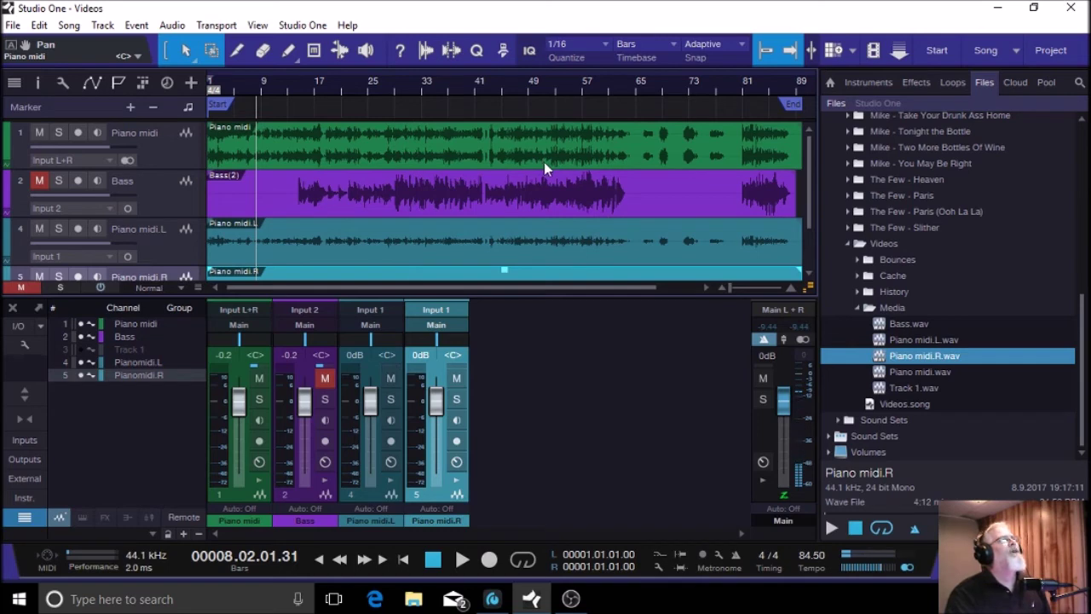
scroll(543, 161, "down", 1)
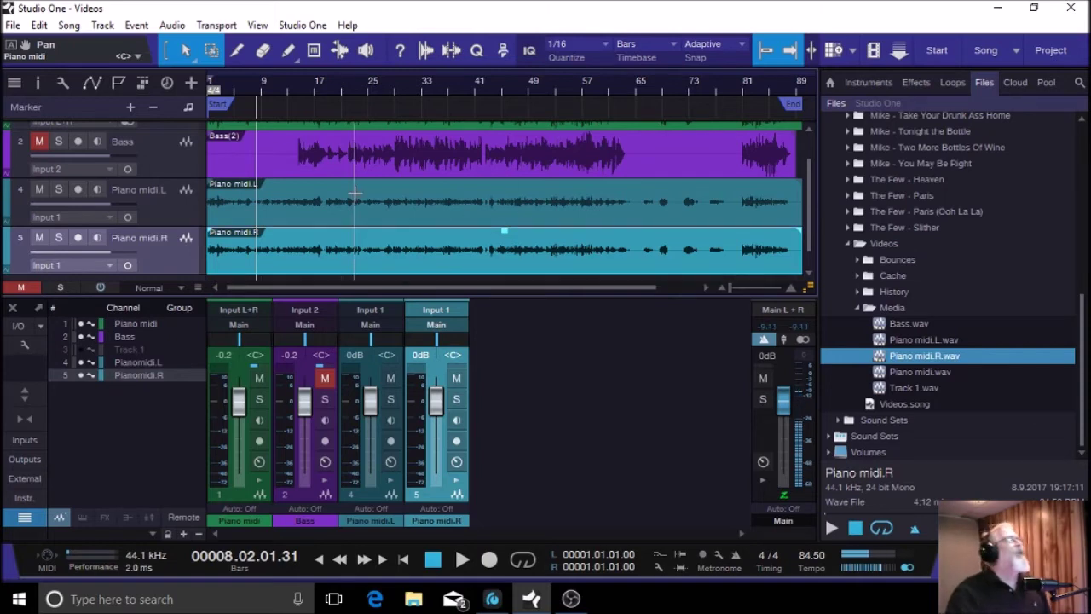
scroll(404, 212, "up", 1)
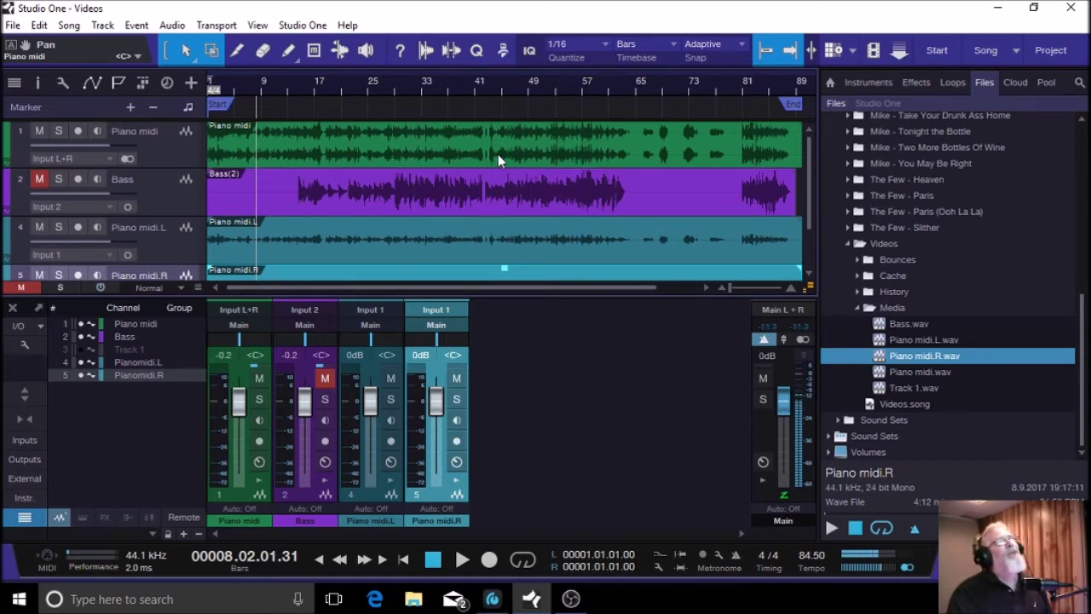
scroll(442, 193, "down", 2)
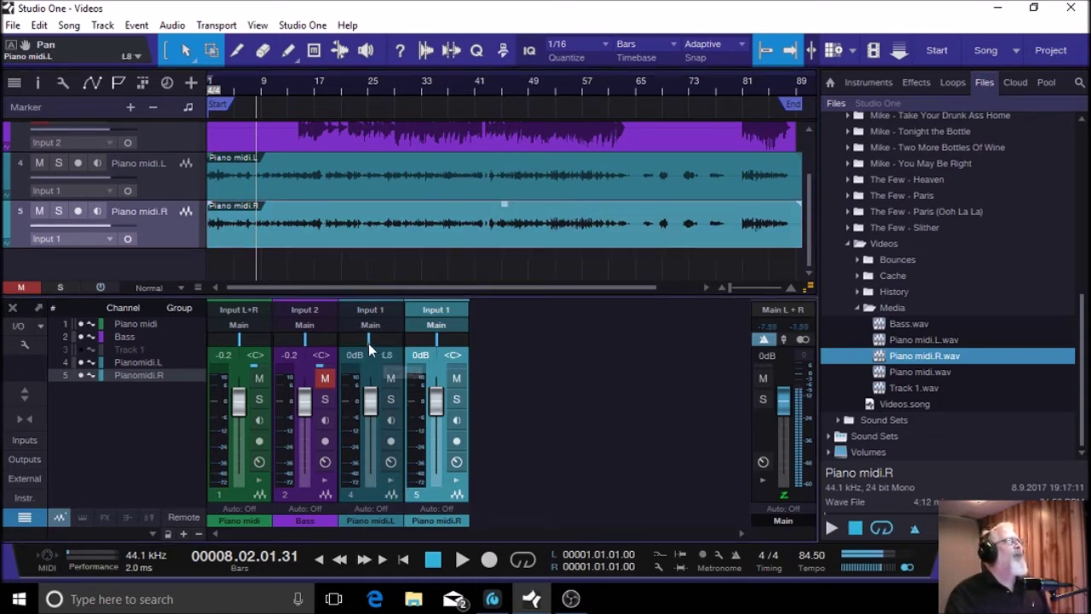
left_click_drag(368, 343, 341, 342)
Step: Pan Piano midi.R hard right, mute the original Piano midi track, and start playback
left_click_drag(436, 341, 500, 338)
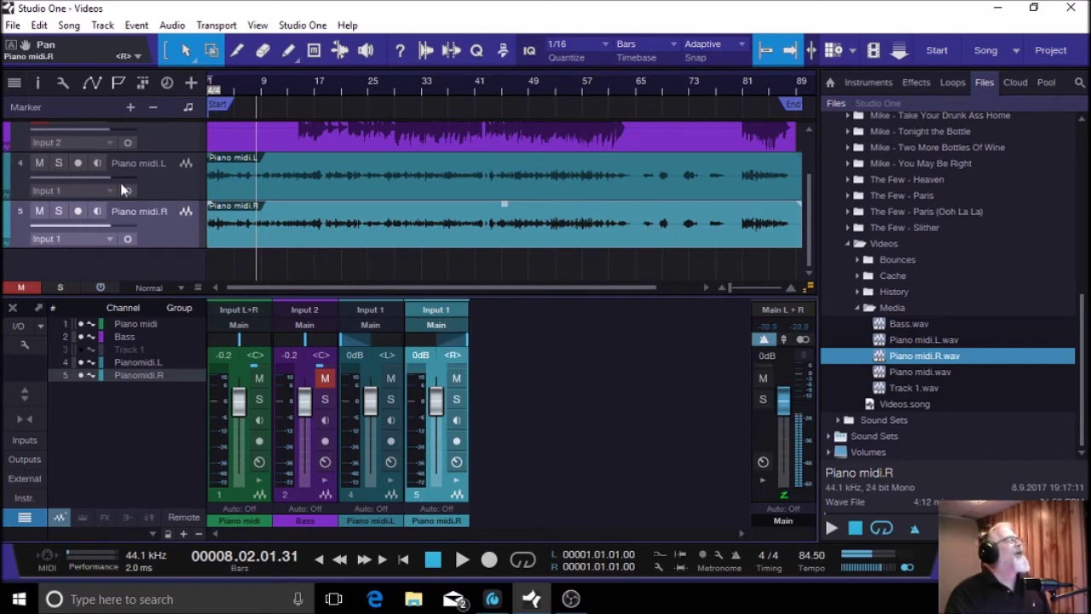
scroll(120, 182, "up", 3)
left_click(39, 133)
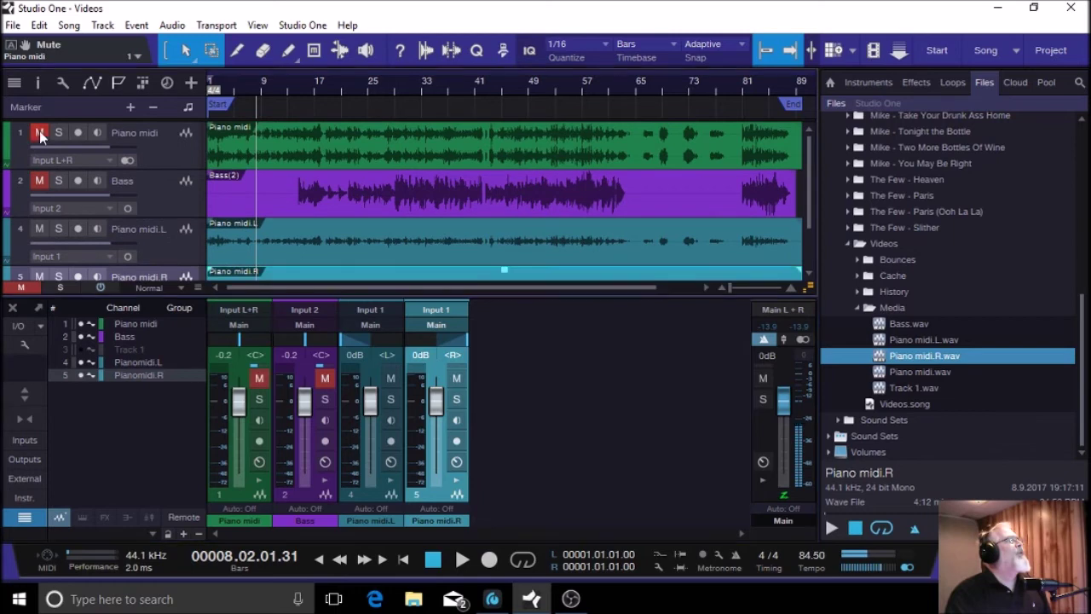
scroll(145, 193, "down", 2)
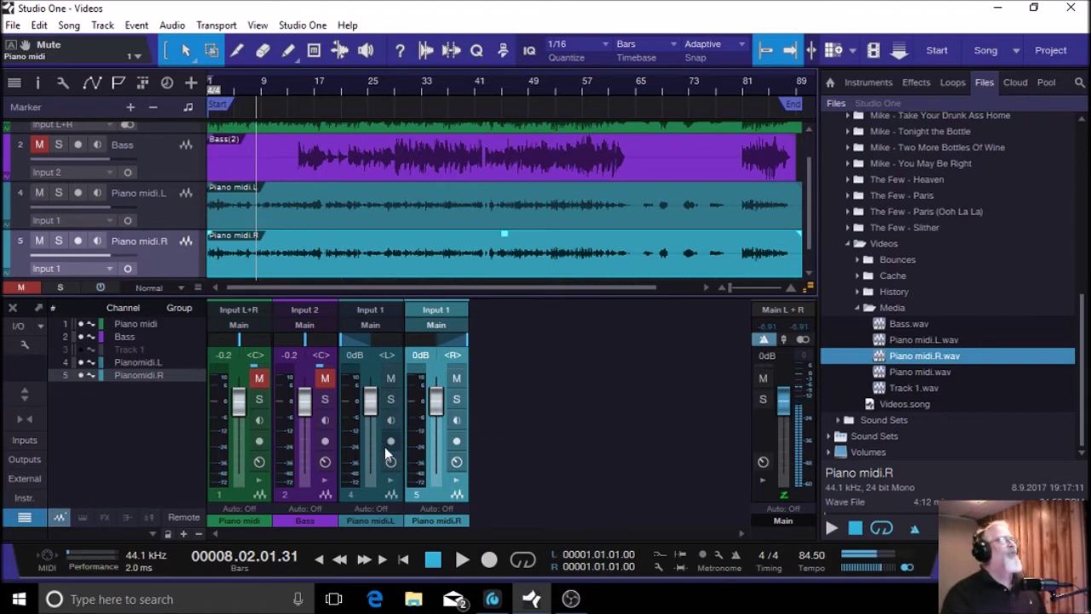
left_click(462, 560)
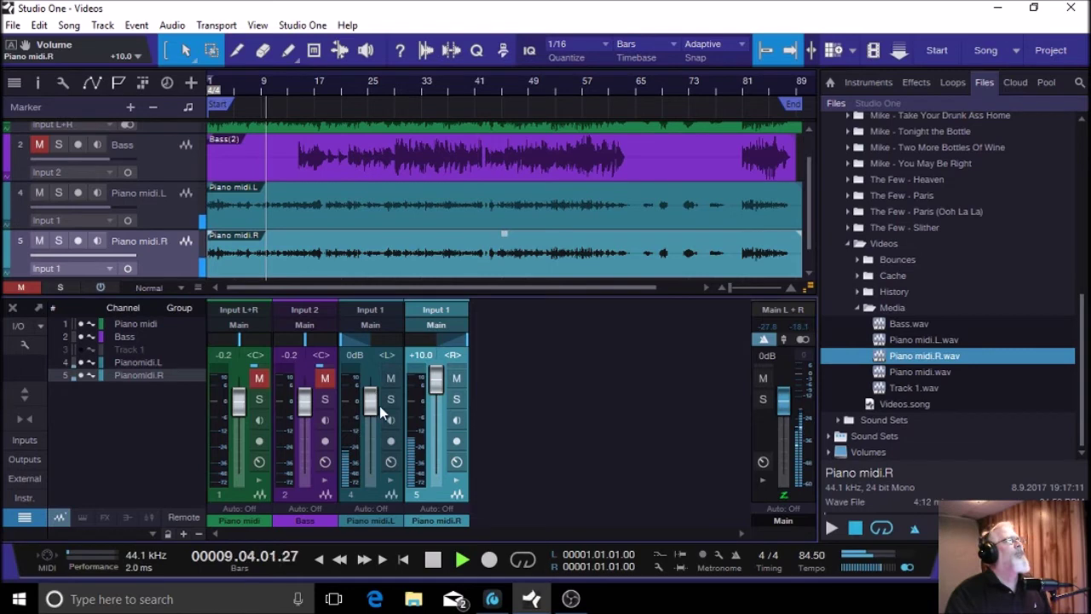
Step: Raise both piano channels to +10 dB, test swapped pans and L mute, then stop
left_click_drag(372, 399, 460, 124)
left_click_drag(345, 343, 371, 349)
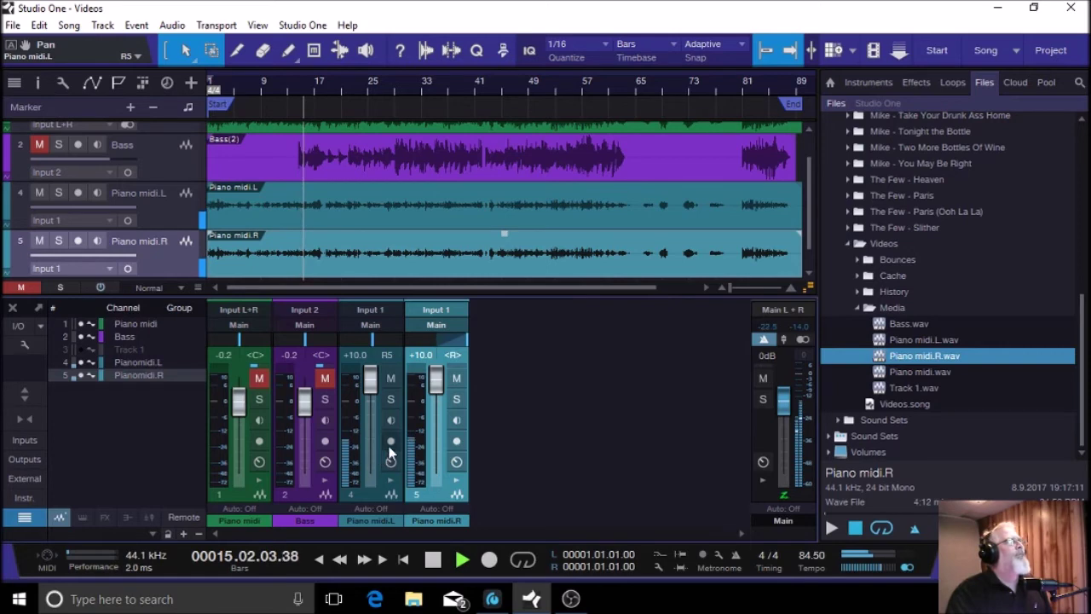
left_click(391, 378)
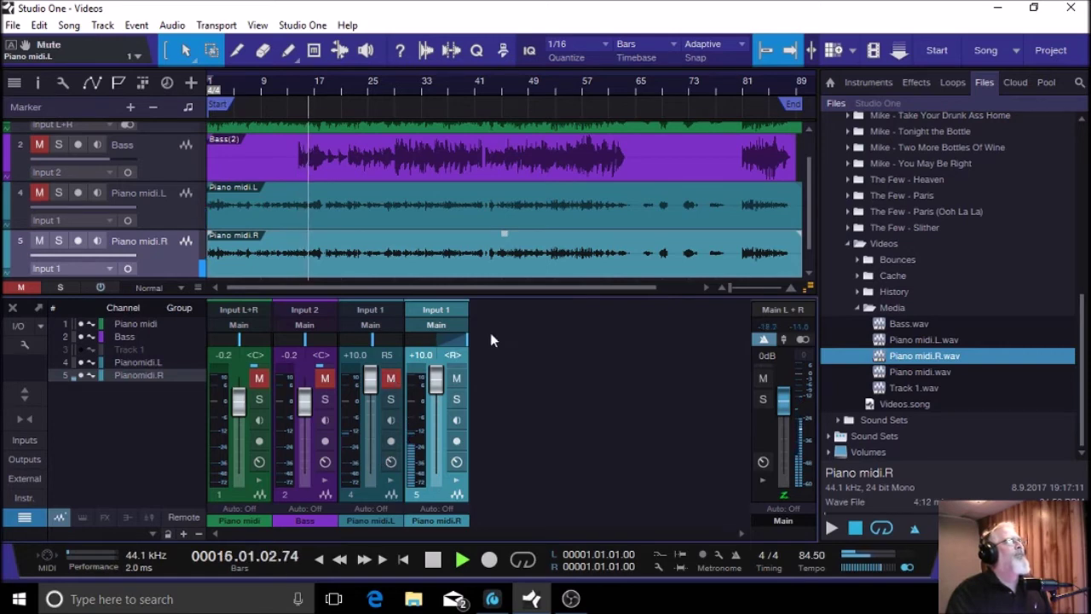
left_click_drag(466, 340, 433, 353)
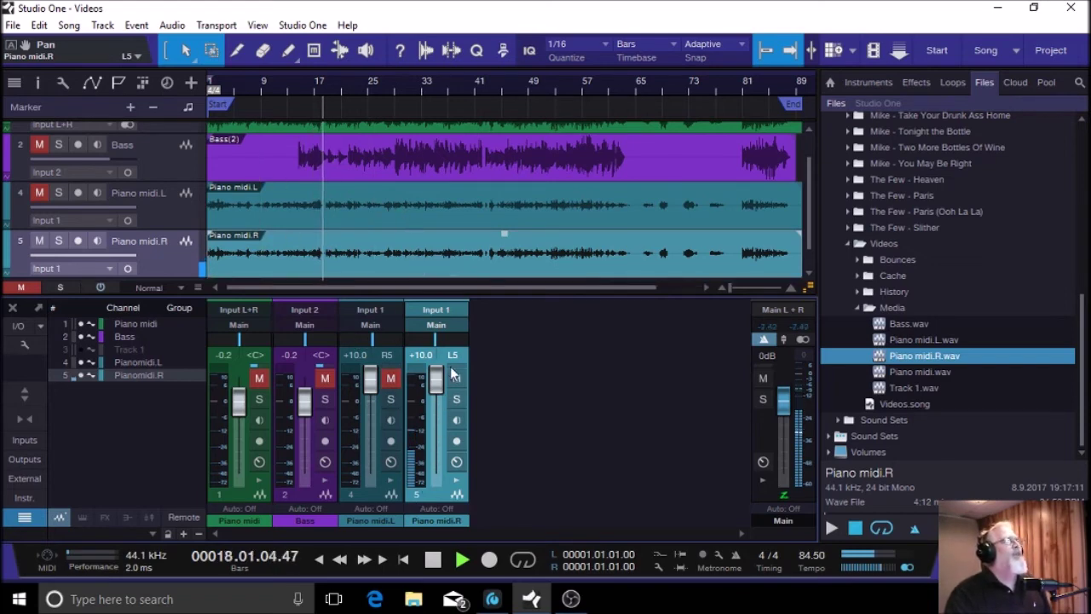
left_click(390, 379)
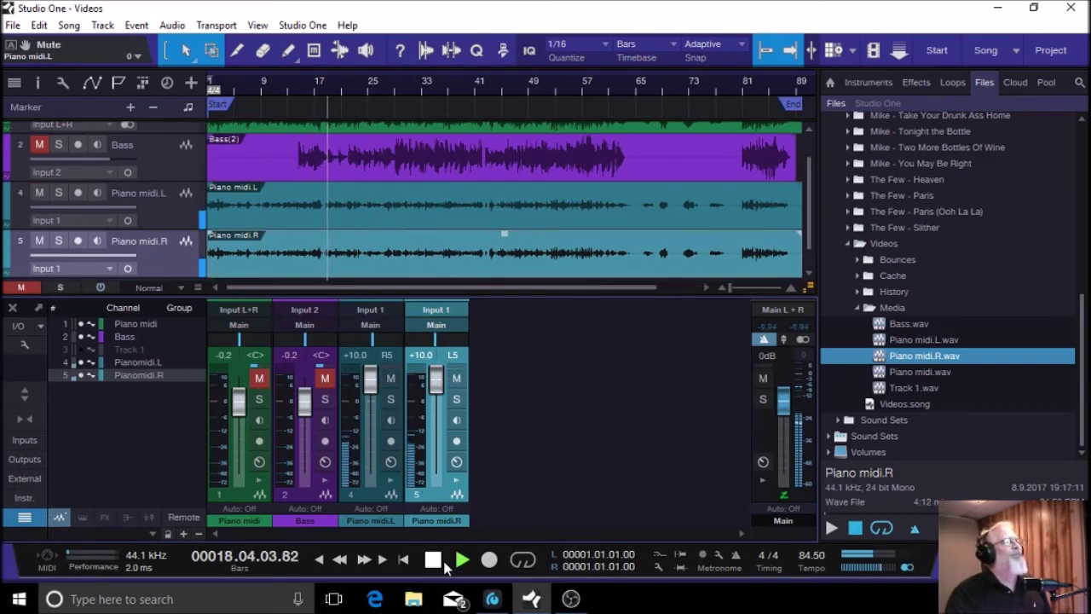
key("space")
scroll(469, 242, "up", 1)
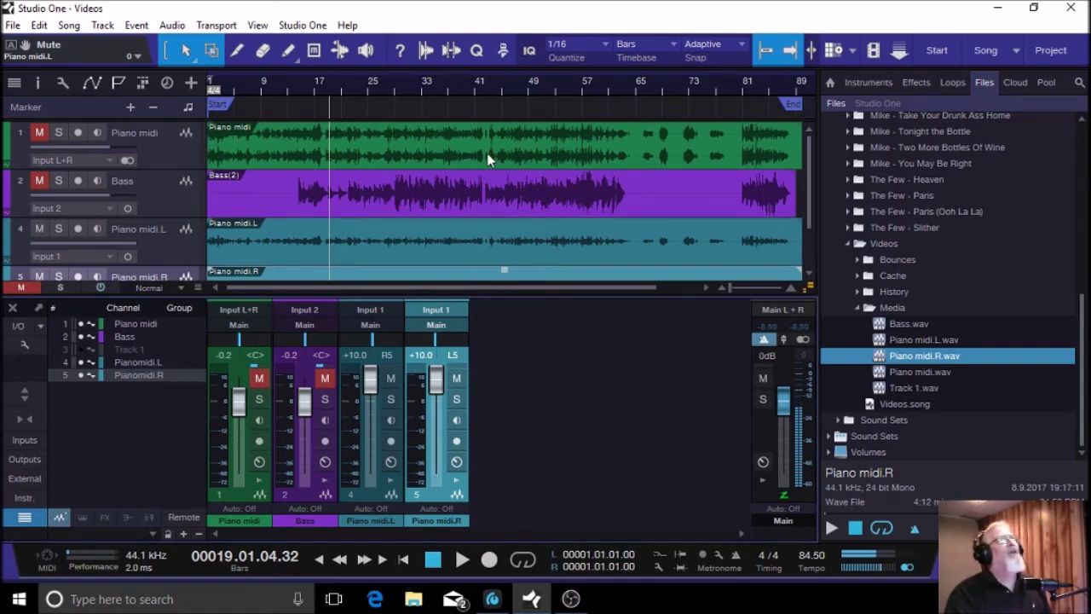
scroll(488, 152, "down", 1)
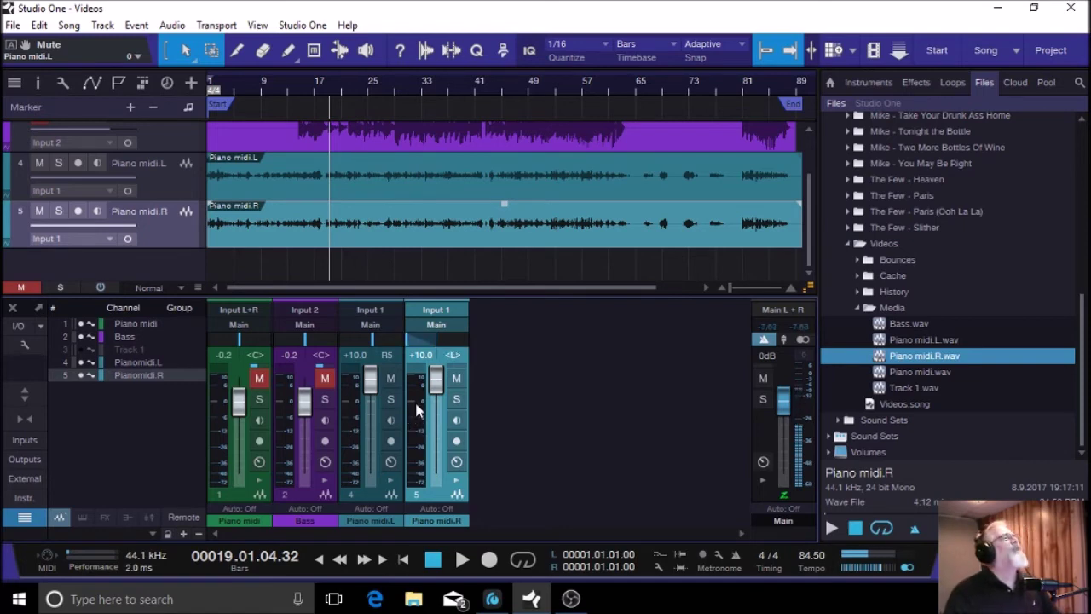
Step: Undo the left/right piano split and collapse the Media folder
mouse_move(417, 412)
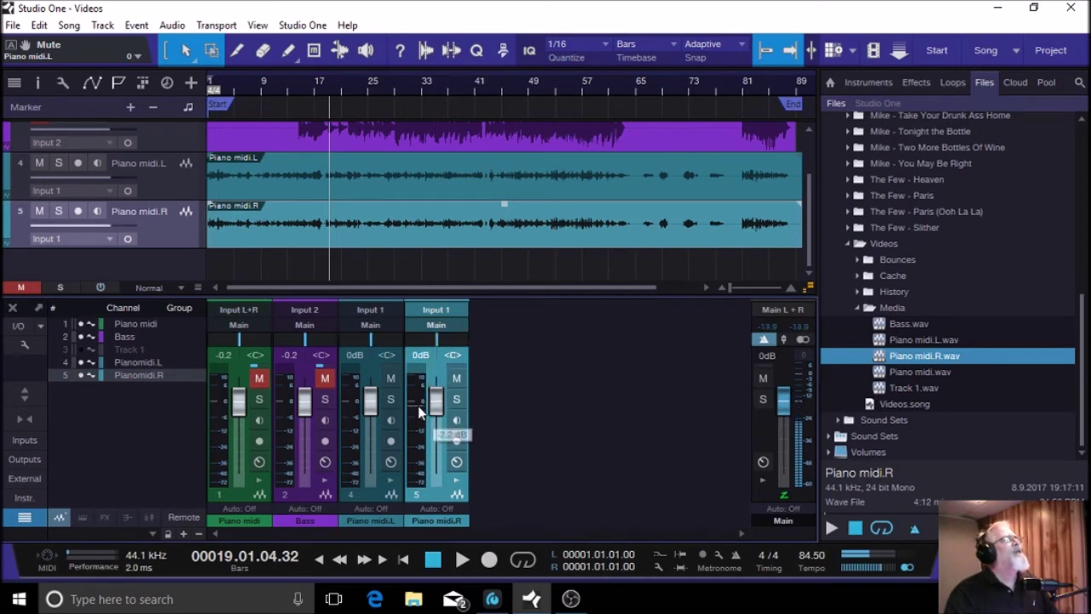
key("ctrl+z")
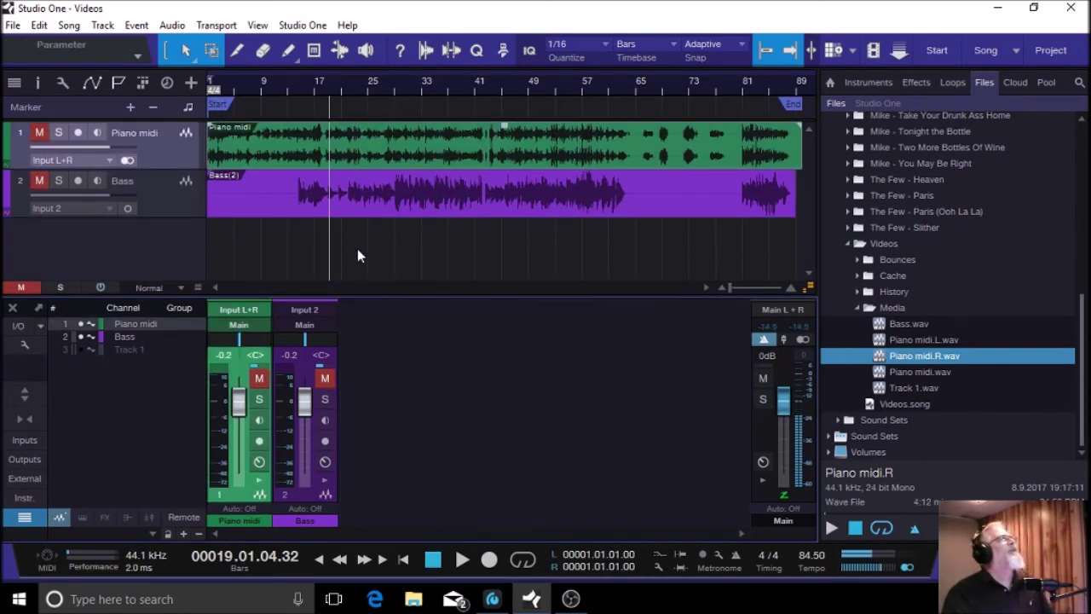
left_click(856, 306)
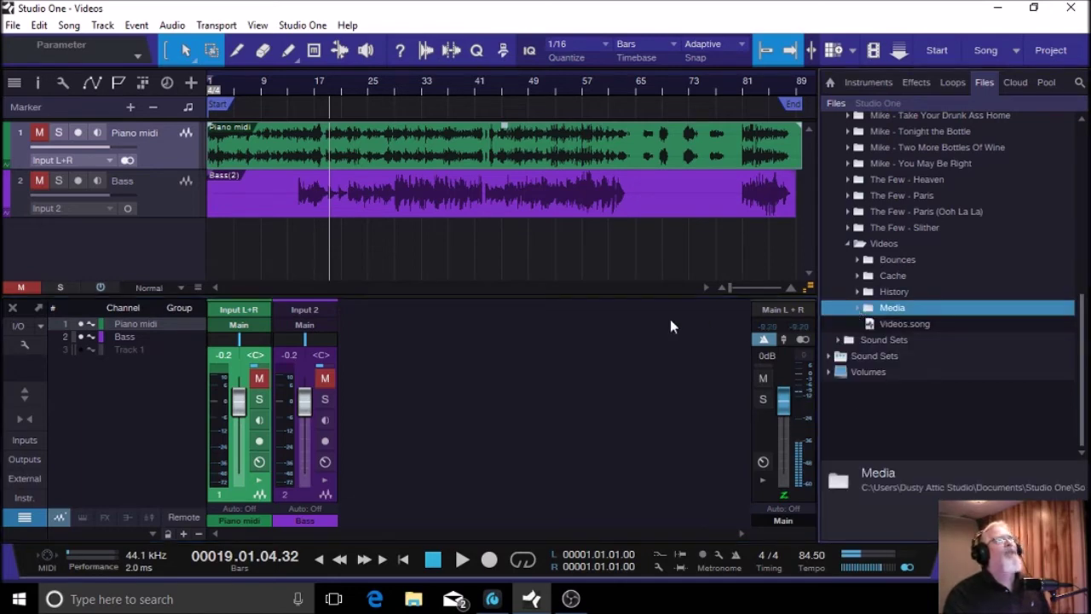
Step: Keep Piano midi muted, unmute Bass, and audition from bar 28 before stopping
left_click(39, 134)
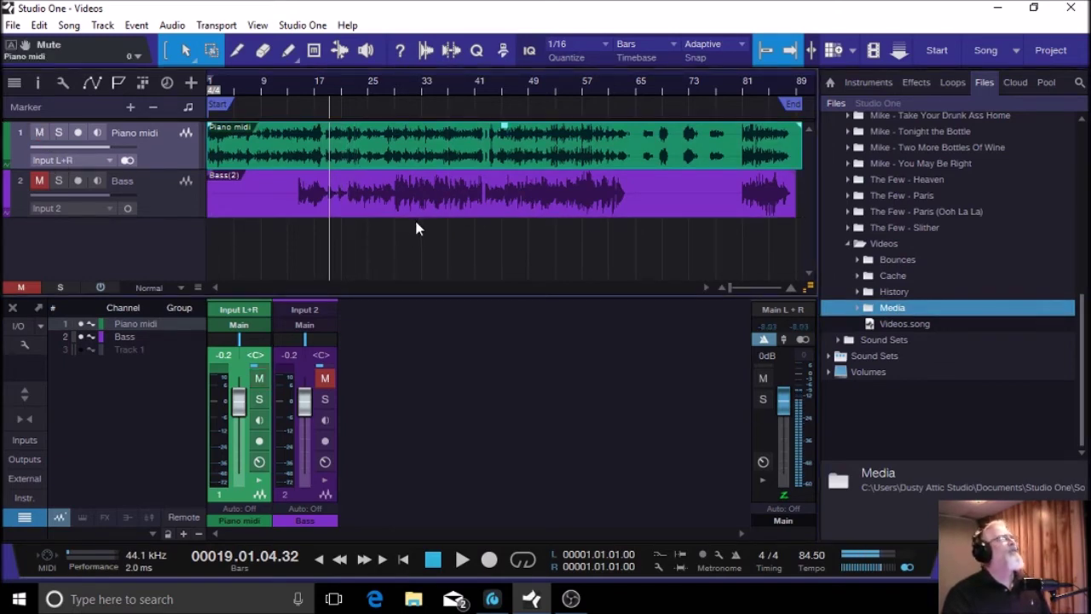
left_click(260, 377)
left_click(325, 378)
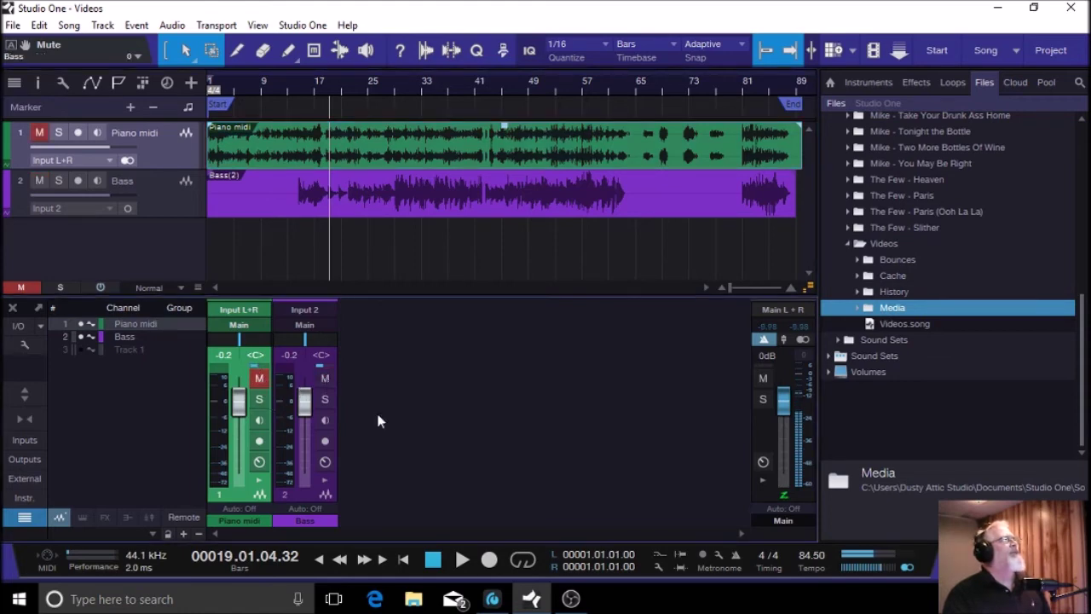
left_click(391, 90)
left_click(461, 559)
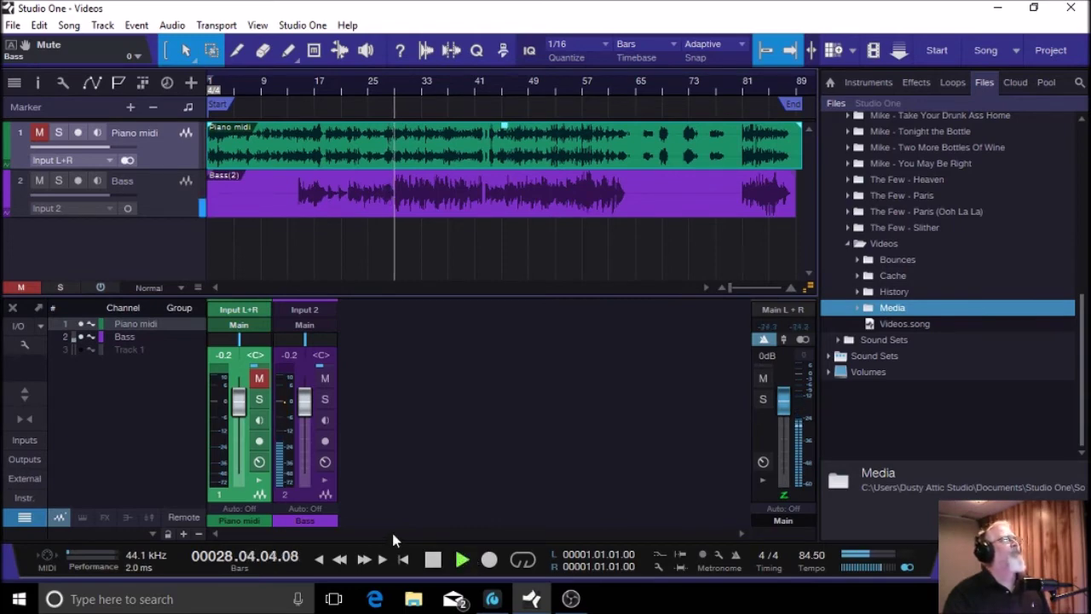
left_click(433, 560)
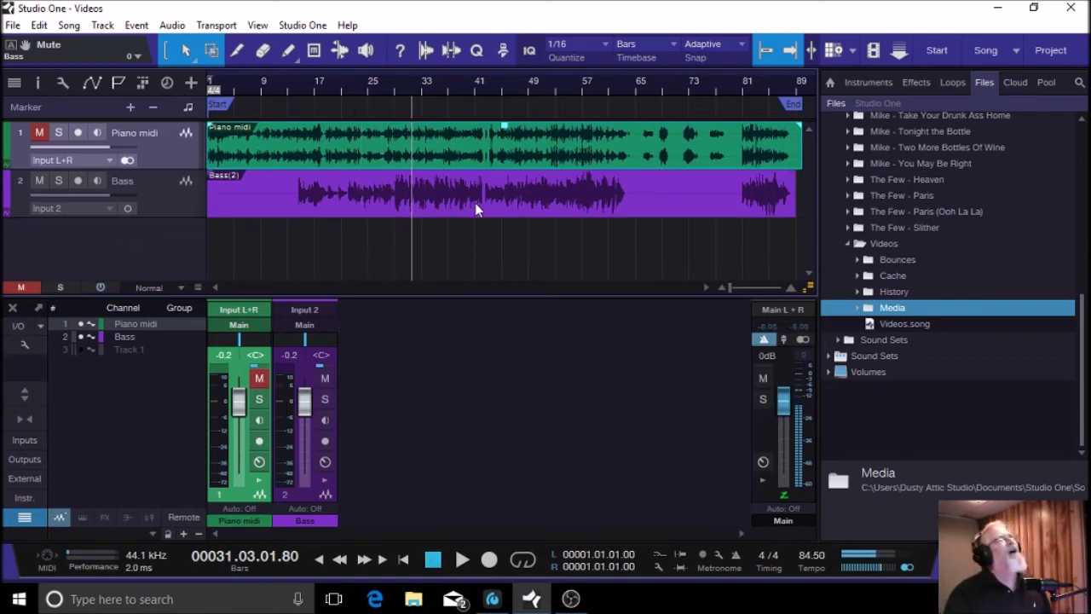
Step: Switch the Bass track to stereo, audition it, and convert its event to a stereo Bass(3) clip
left_click(128, 209)
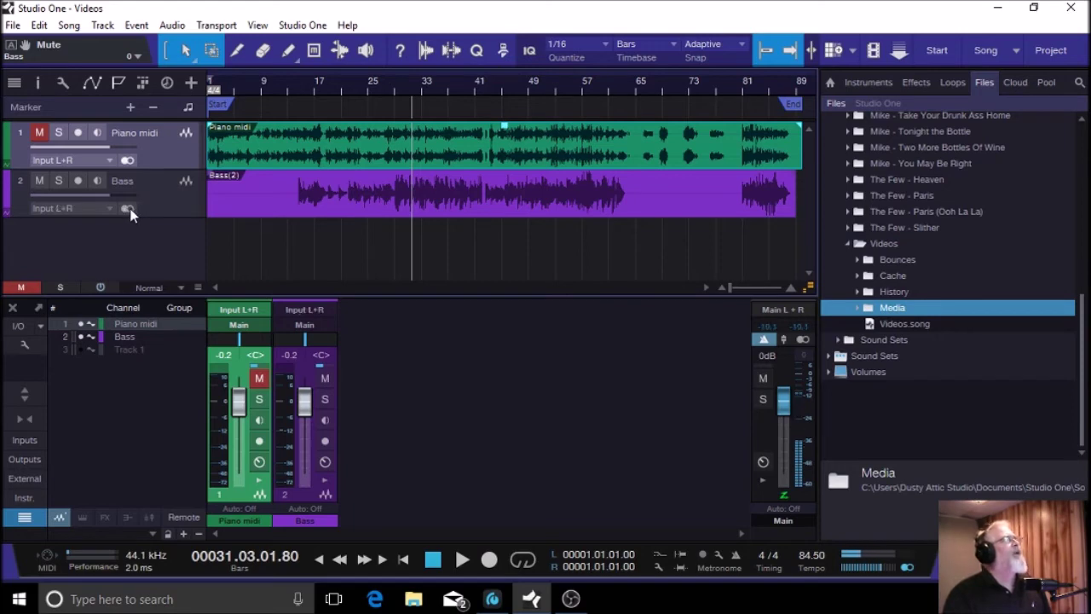
left_click(461, 562)
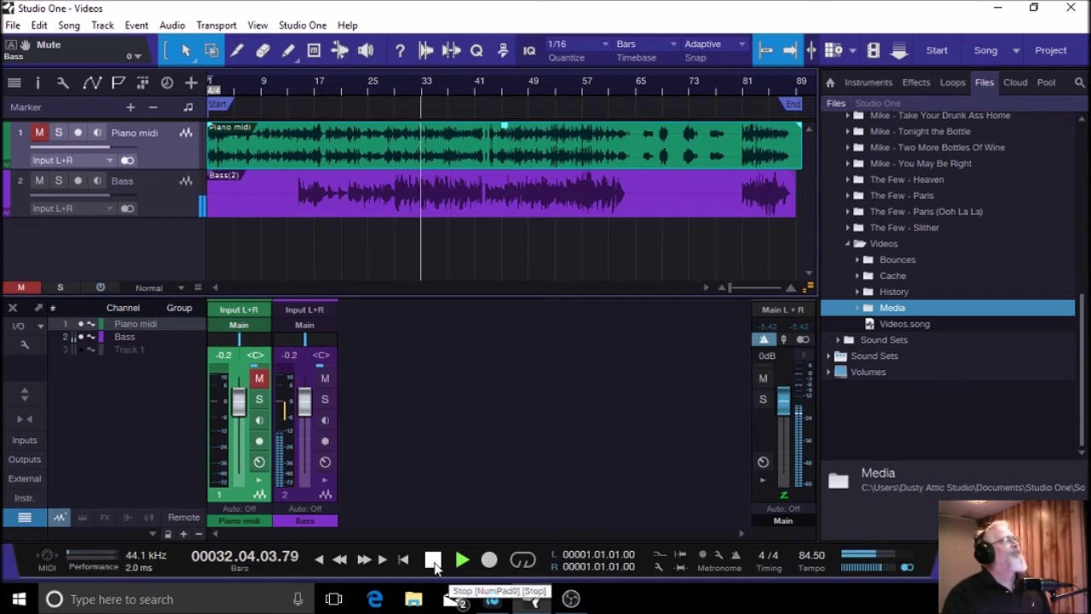
left_click(435, 568)
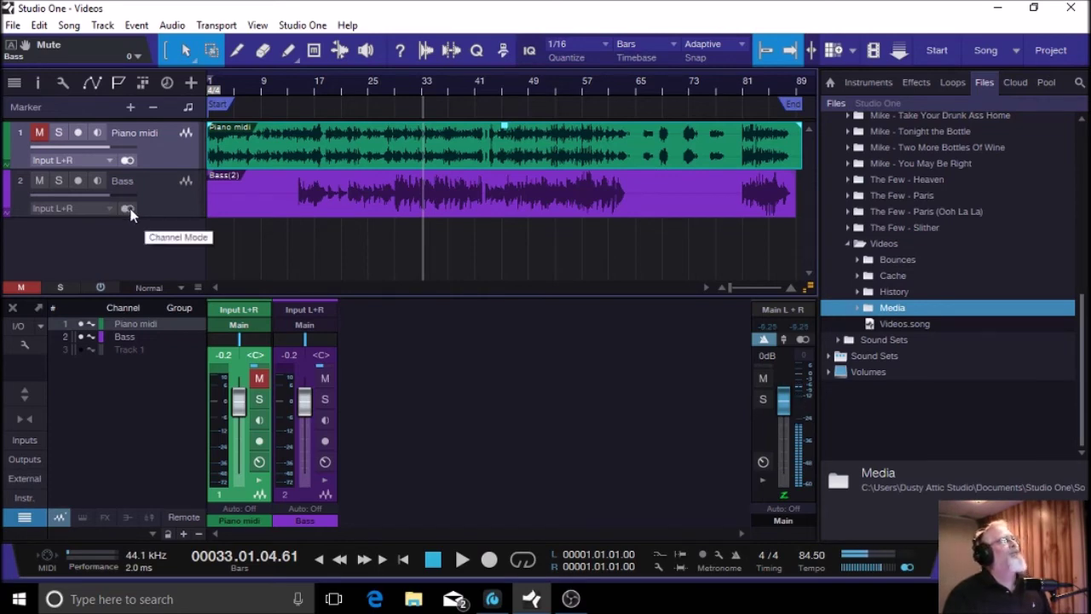
left_click(256, 205)
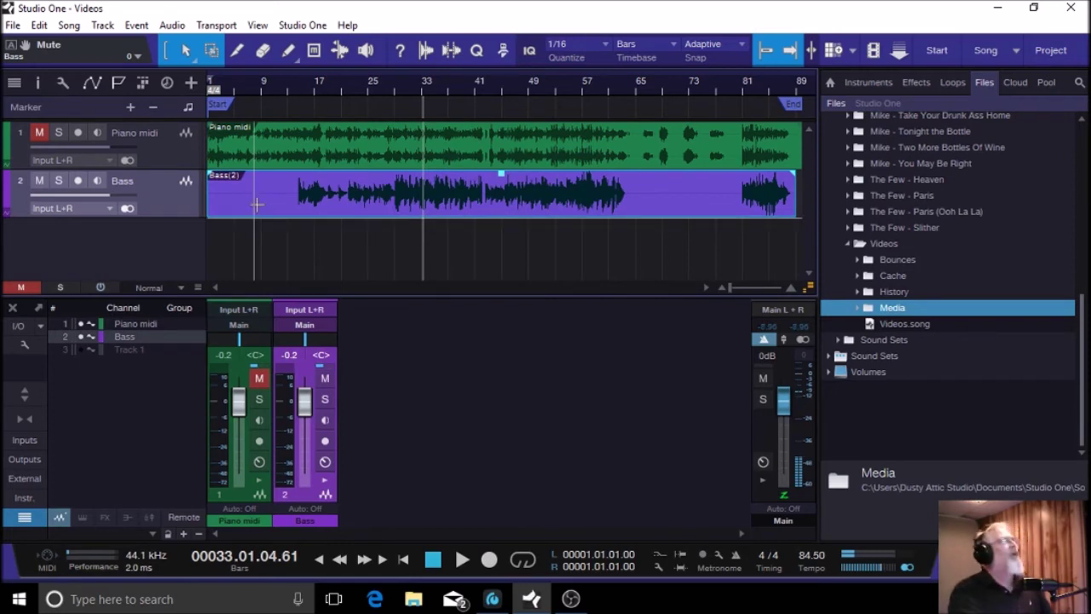
key("ctrl+b")
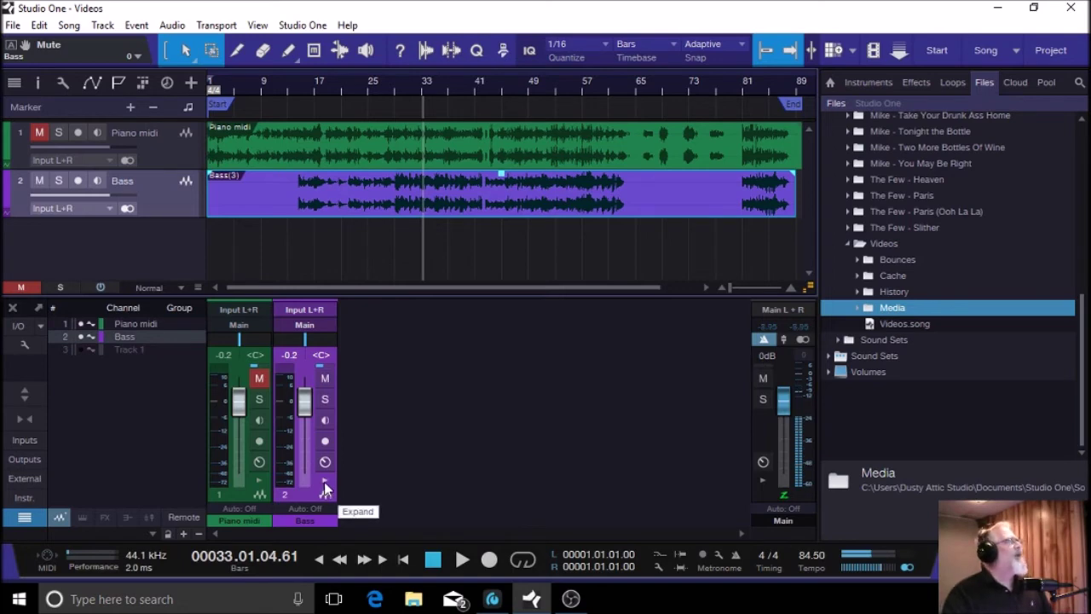
Step: Undo the Bass stereo changes back to mono Input 2 and expand its channel's Compressor and Pro EQ inserts
key("ctrl+z")
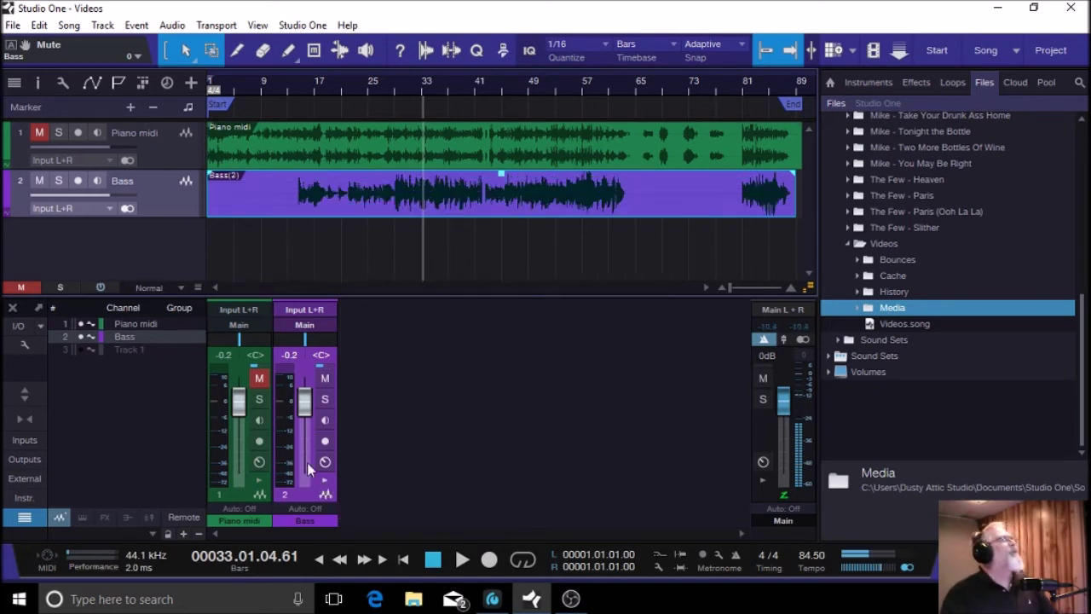
key("ctrl+z")
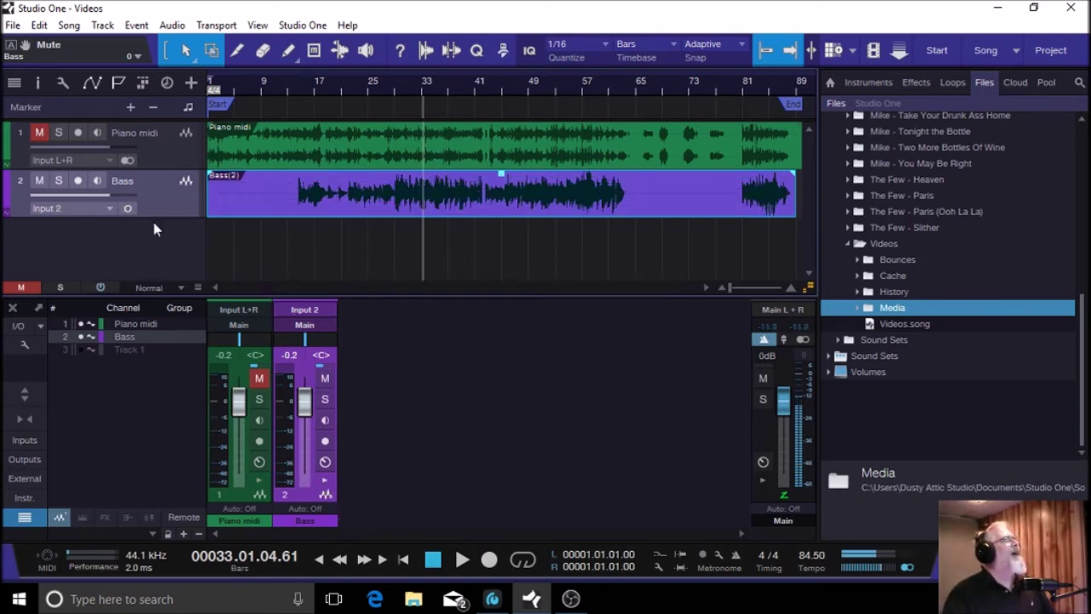
left_click(324, 480)
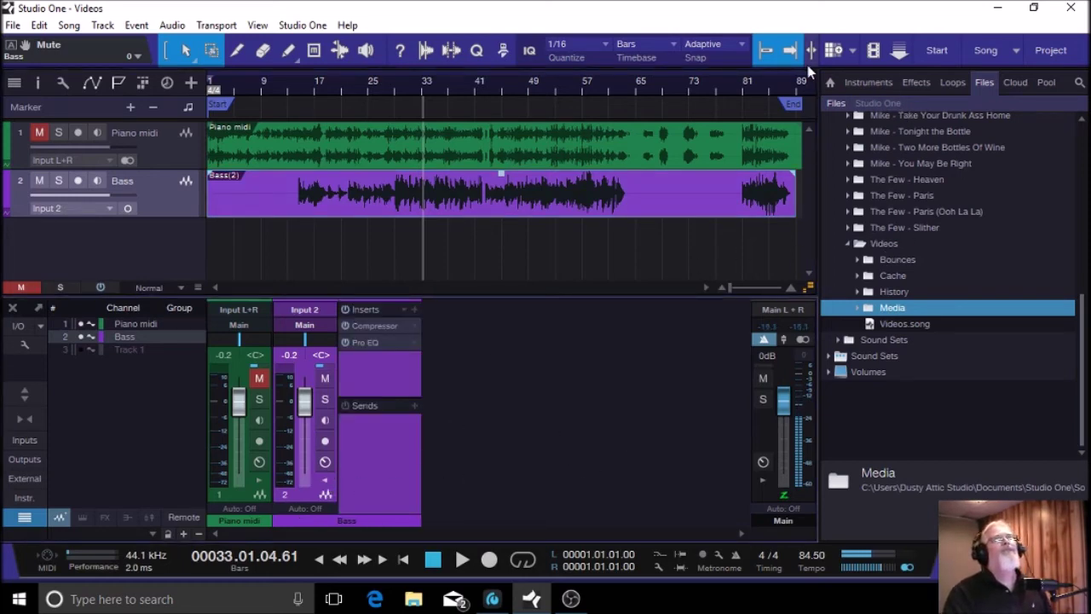
Step: Expand the Blue Cat effects folder and drag BC Flanger 3 VST (Stereo) onto the Bass sends
left_click(914, 83)
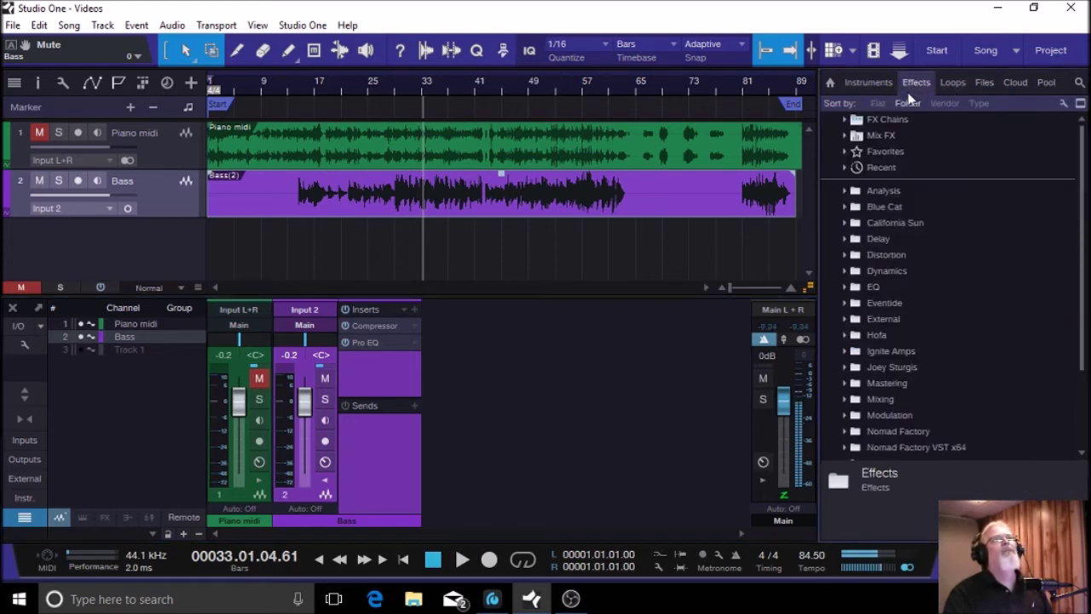
left_click(846, 207)
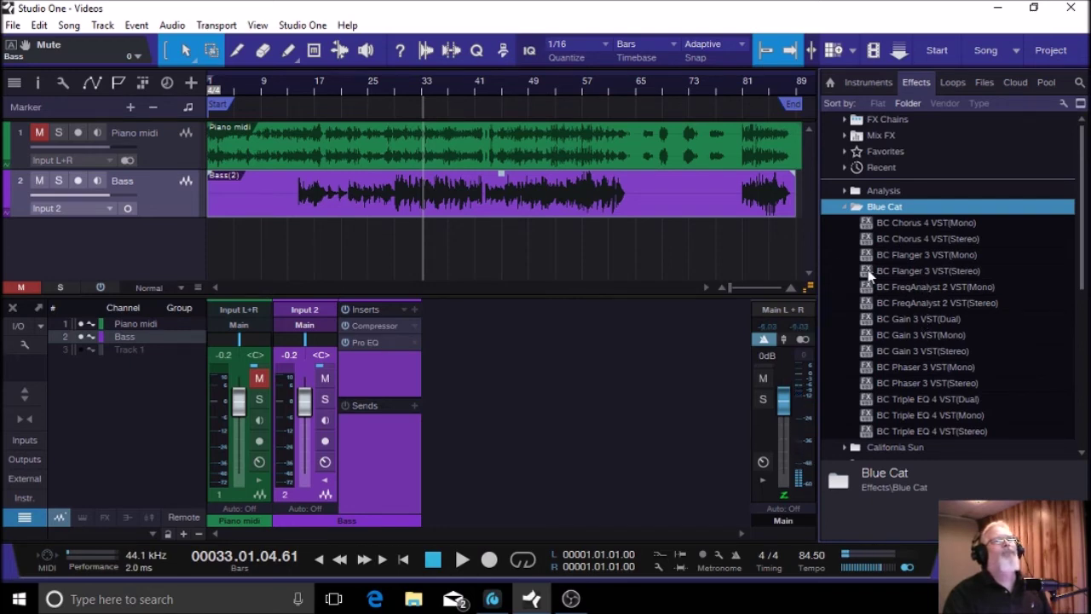
left_click_drag(868, 273, 379, 435)
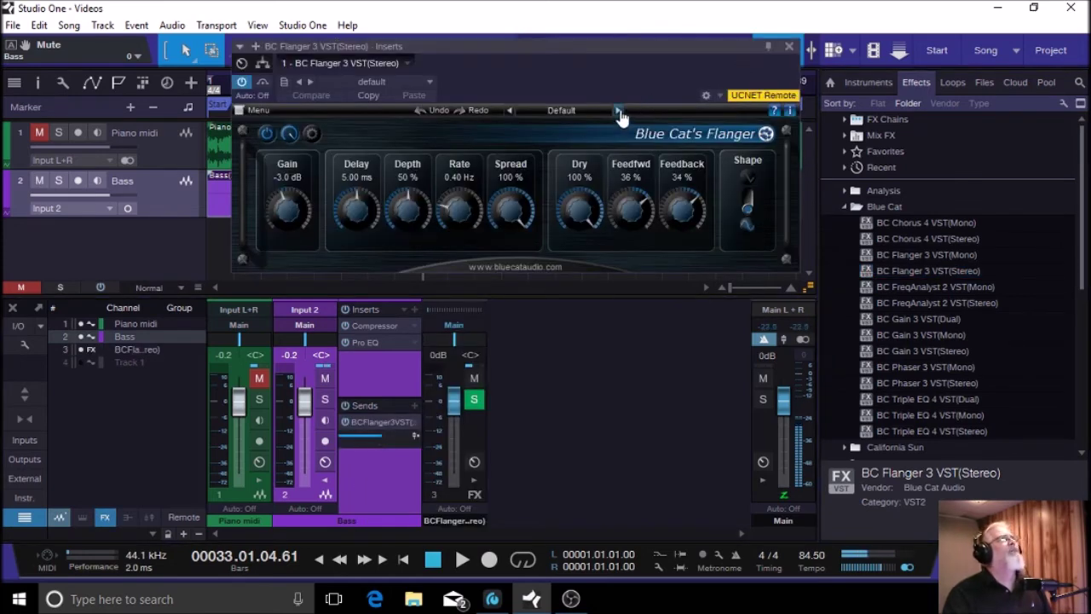
Step: Switch the BC Flanger send to the Detune preset and close its editor
left_click(617, 111)
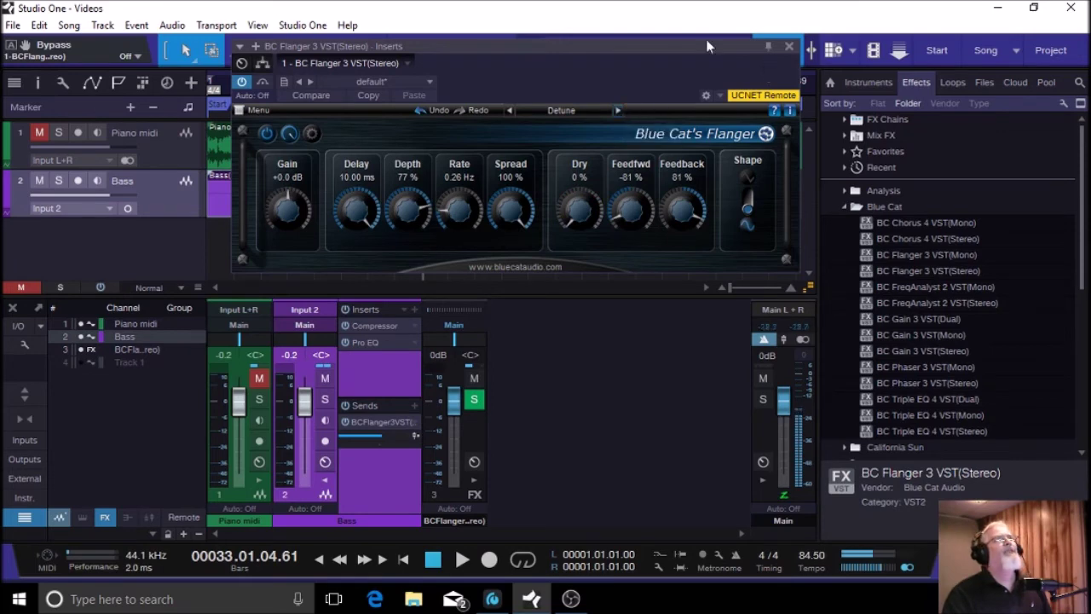
left_click(790, 46)
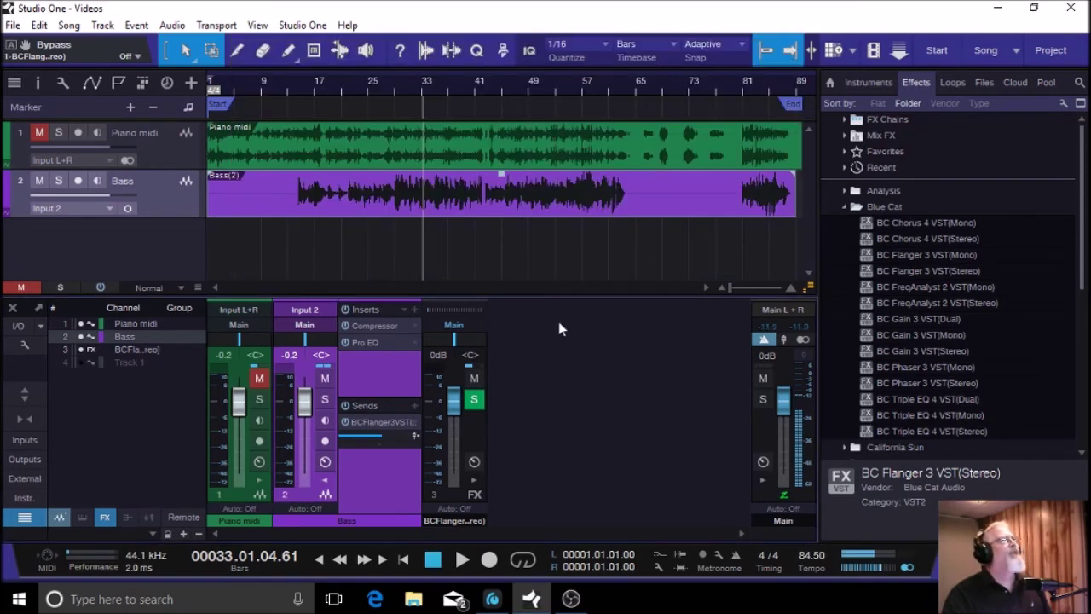
Step: Play the flanged Bass from bar 33 to about bar 36, then stop
left_click(461, 560)
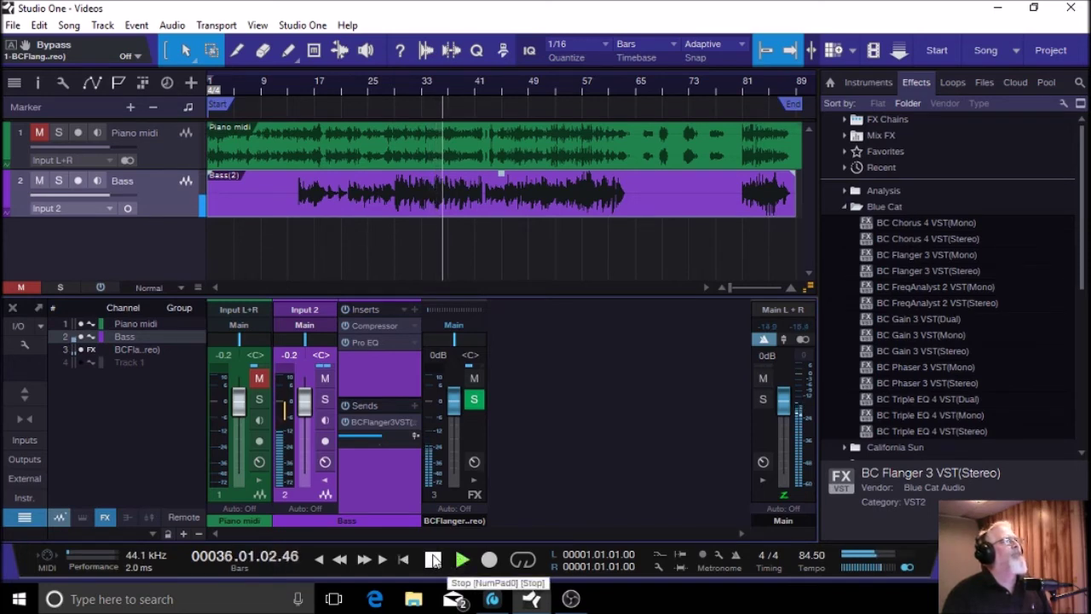
left_click(433, 559)
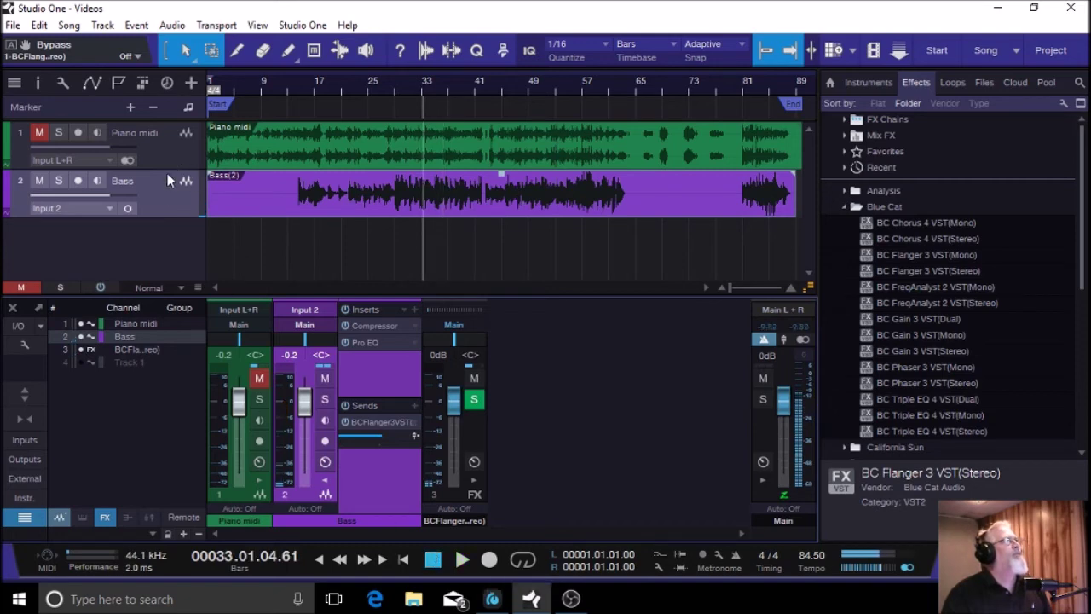
Step: Switch the Bass track to stereo, start playback, enlarge the inserts area, and reopen the flanger editor
left_click(129, 209)
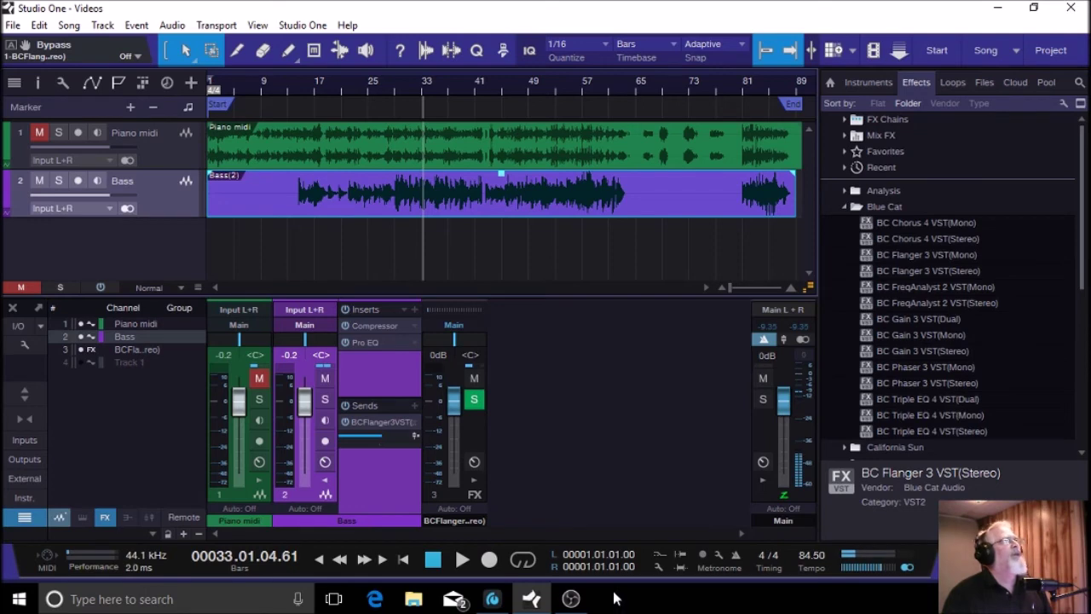
left_click(462, 559)
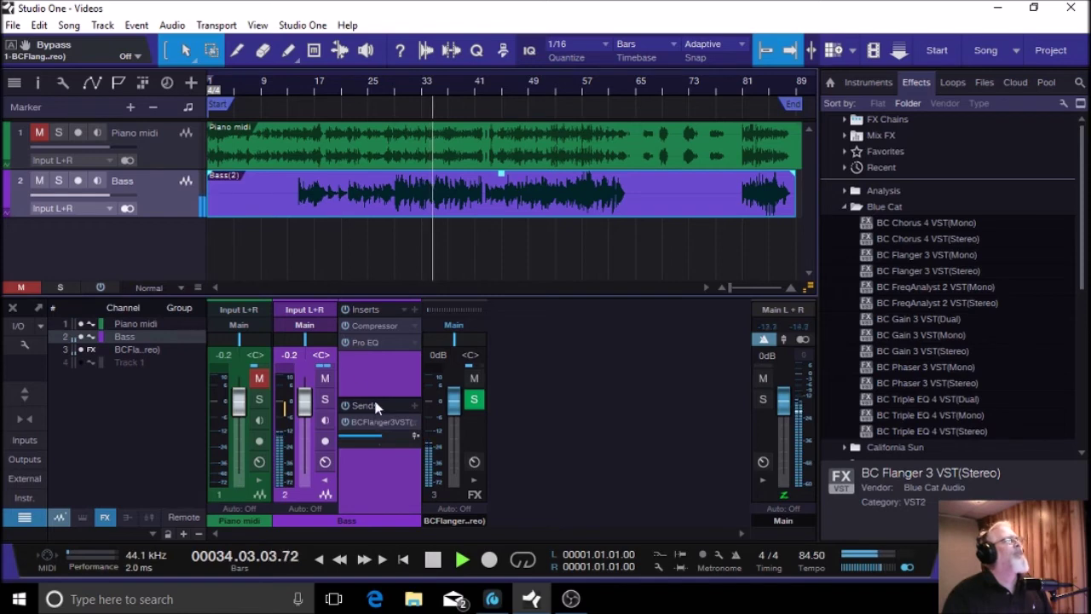
left_click_drag(374, 402, 375, 431)
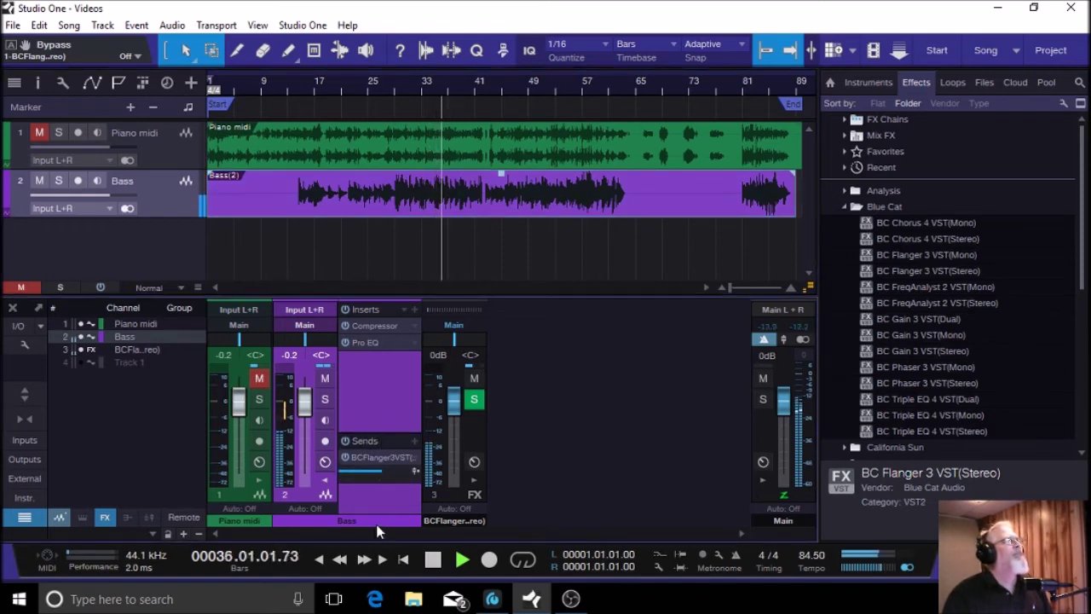
left_click(386, 457)
Step: Set flanger Feedback to 100 % and Feedfwd to -100 %, keep Delay at 10.00 ms, and close the editor
left_click_drag(678, 214, 680, 198)
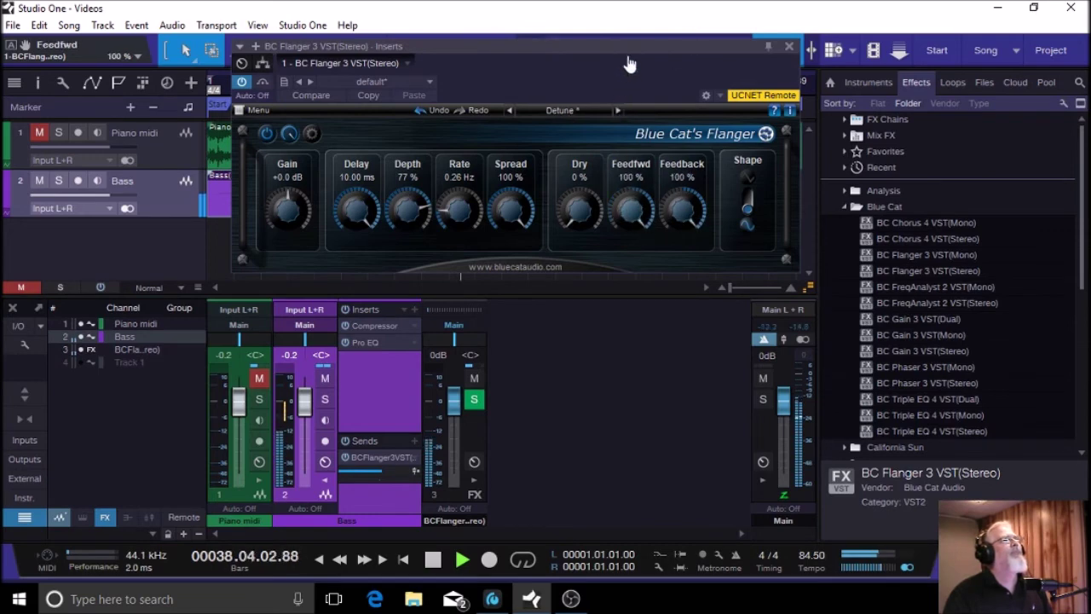
left_click_drag(631, 201, 643, 283)
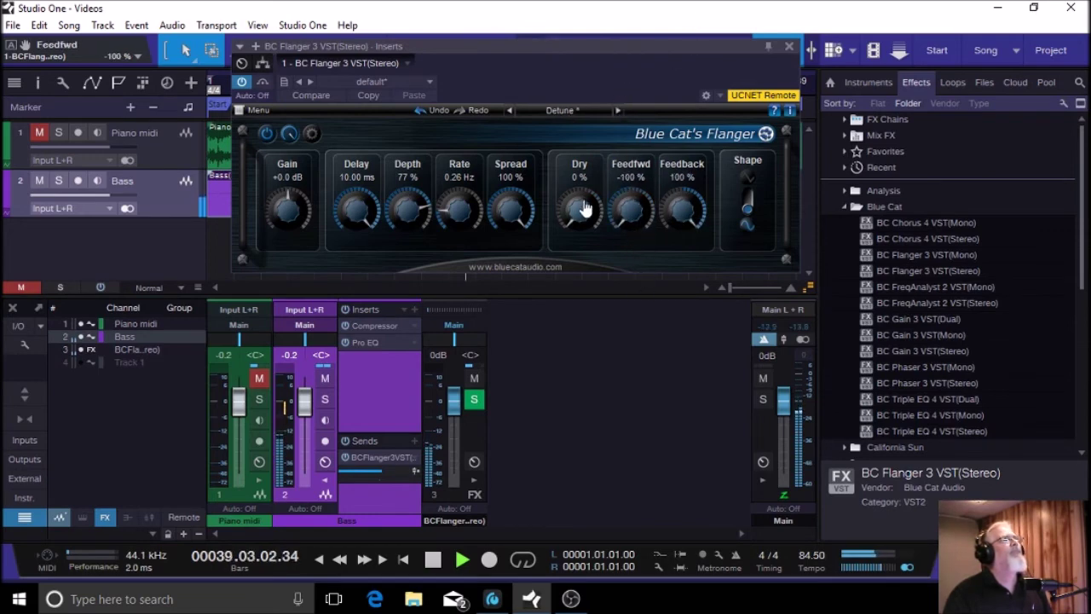
left_click_drag(512, 208, 506, 60)
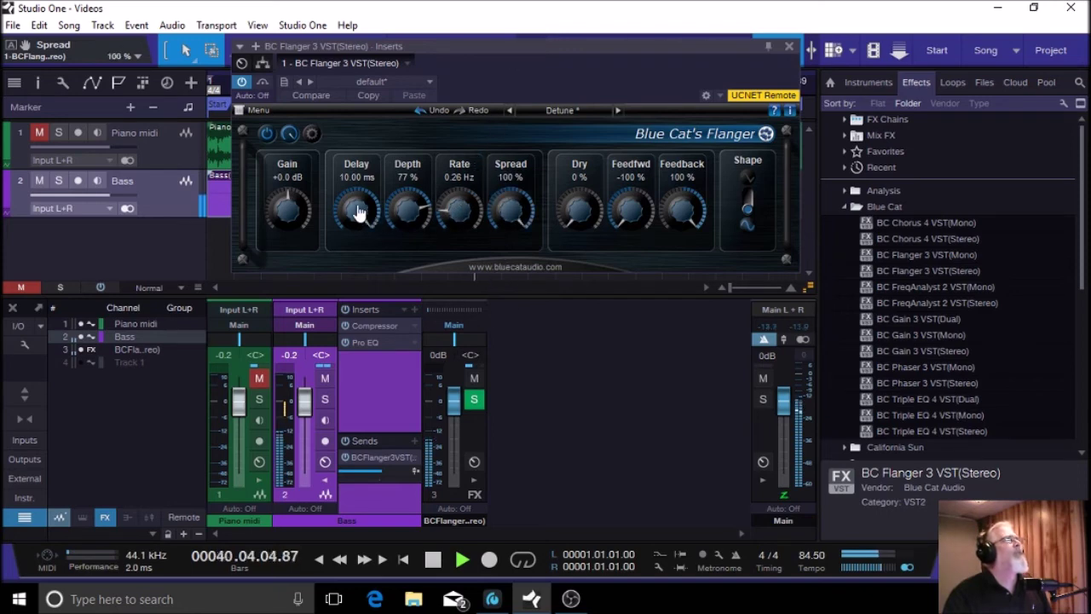
left_click_drag(356, 210, 347, 279)
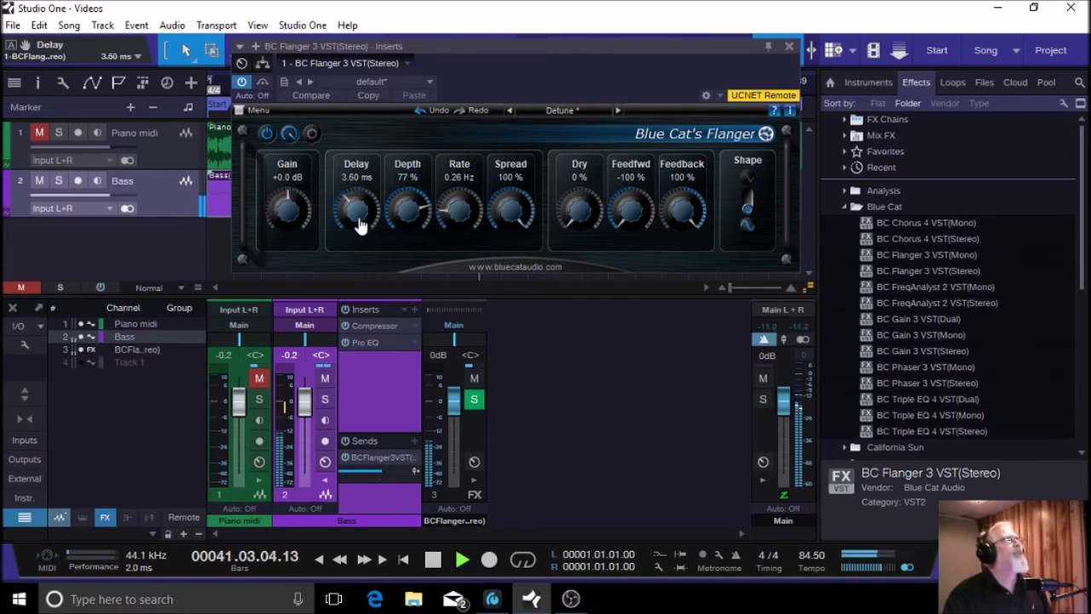
left_click_drag(359, 223, 354, 127)
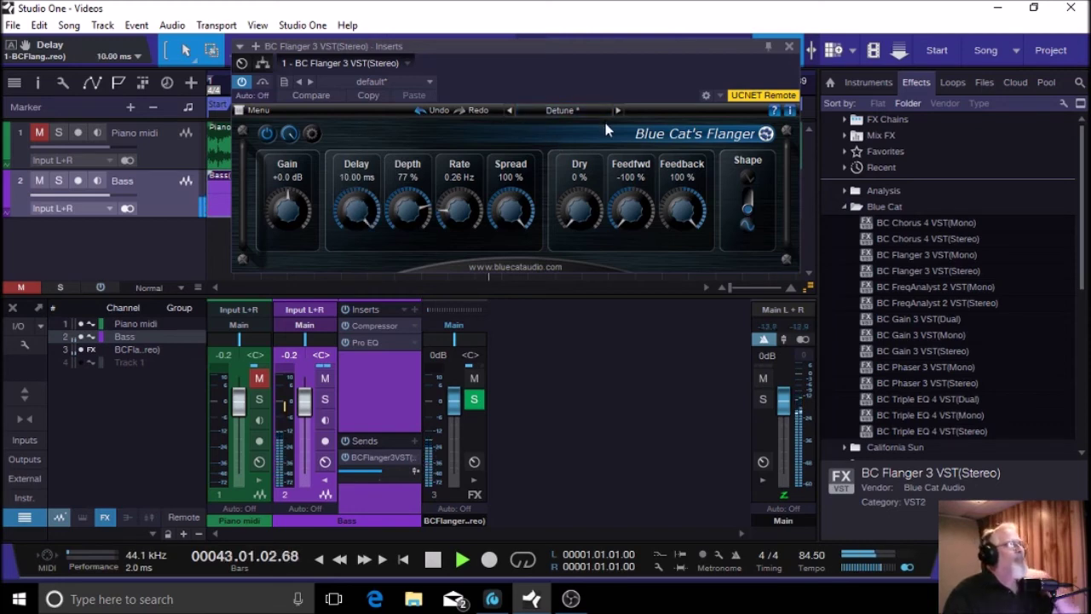
left_click(789, 48)
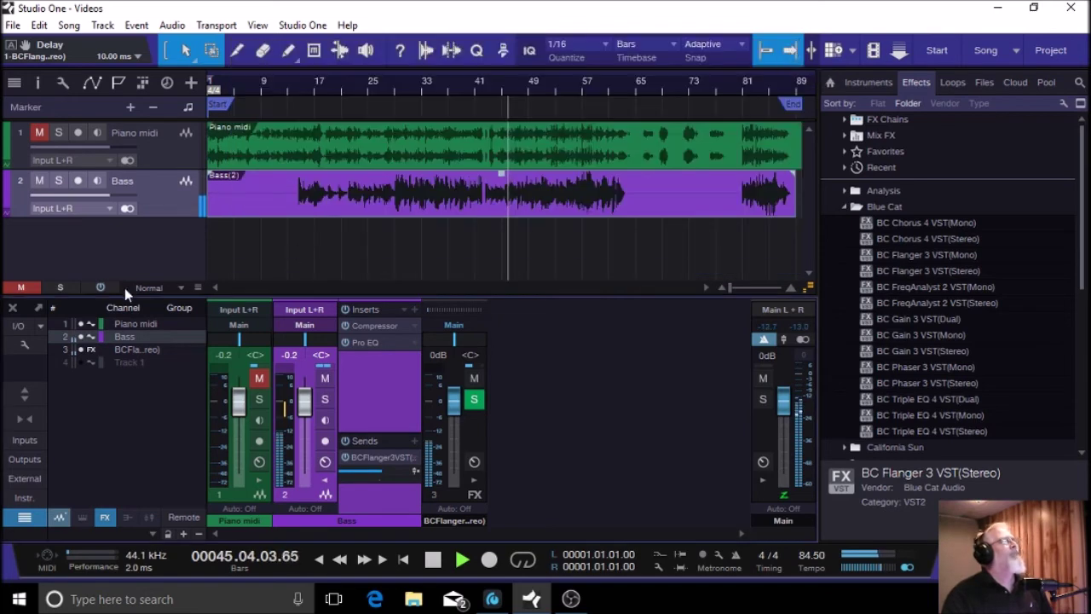
left_click(109, 208)
left_click(140, 214)
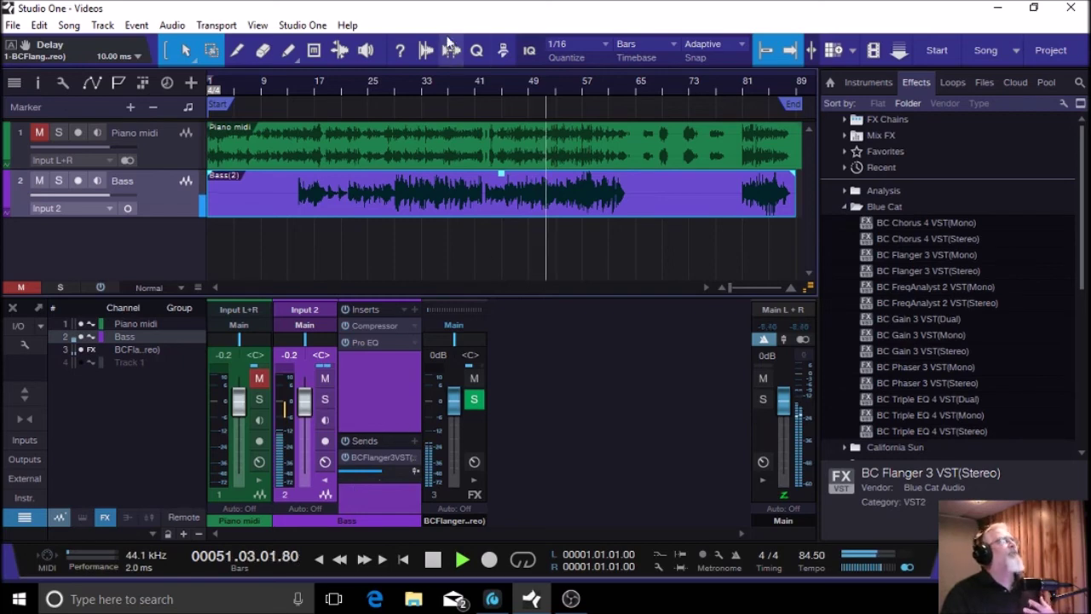
left_click(395, 88)
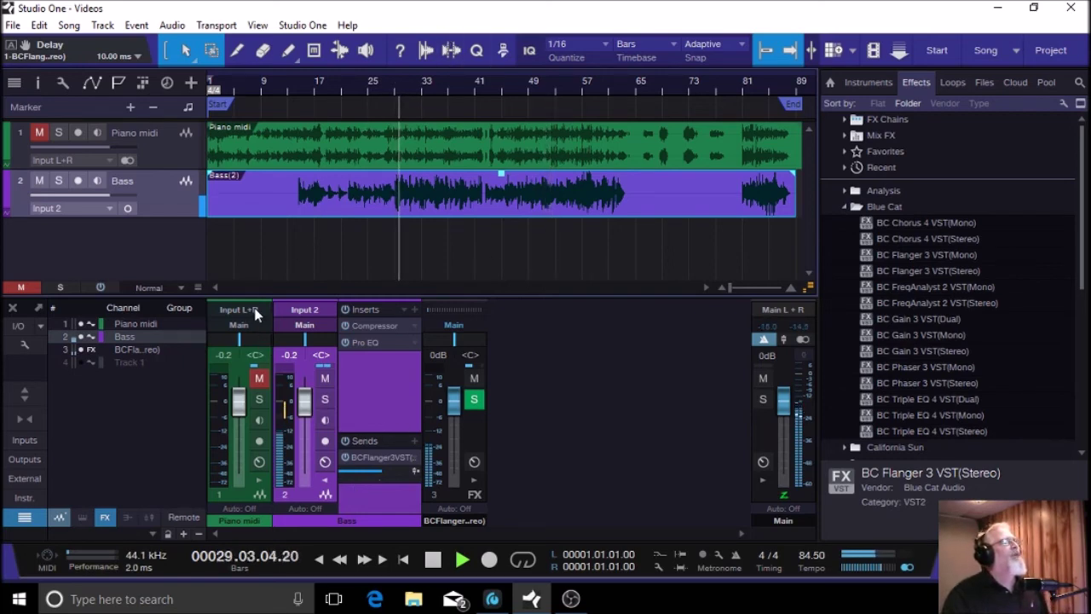
left_click(128, 209)
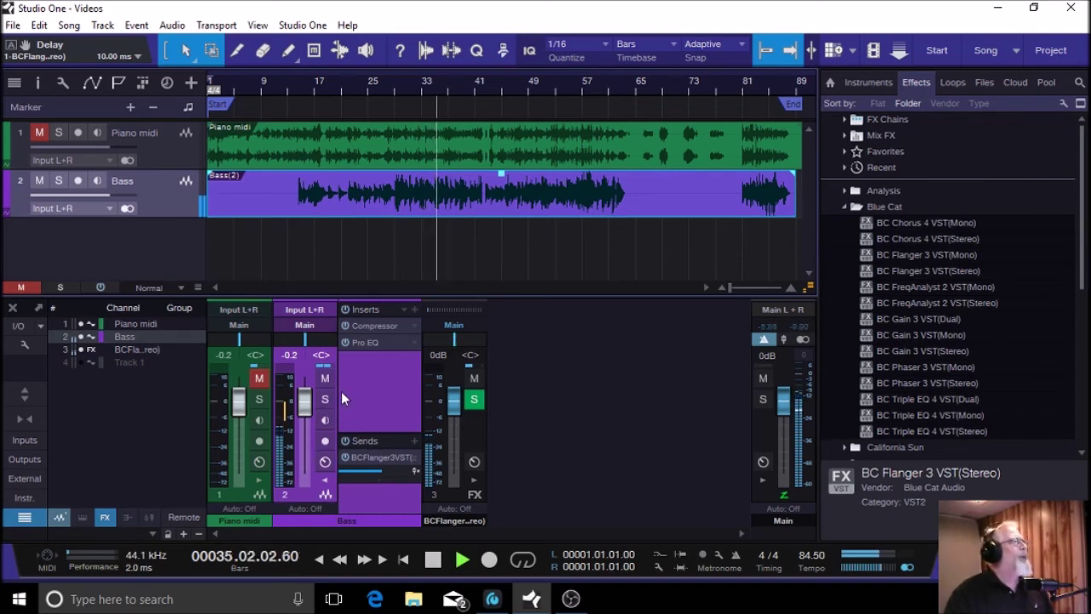
Step: Step the flanger presets forward to Infinite, back to Helicopter, then close the editor
double_click(380, 461)
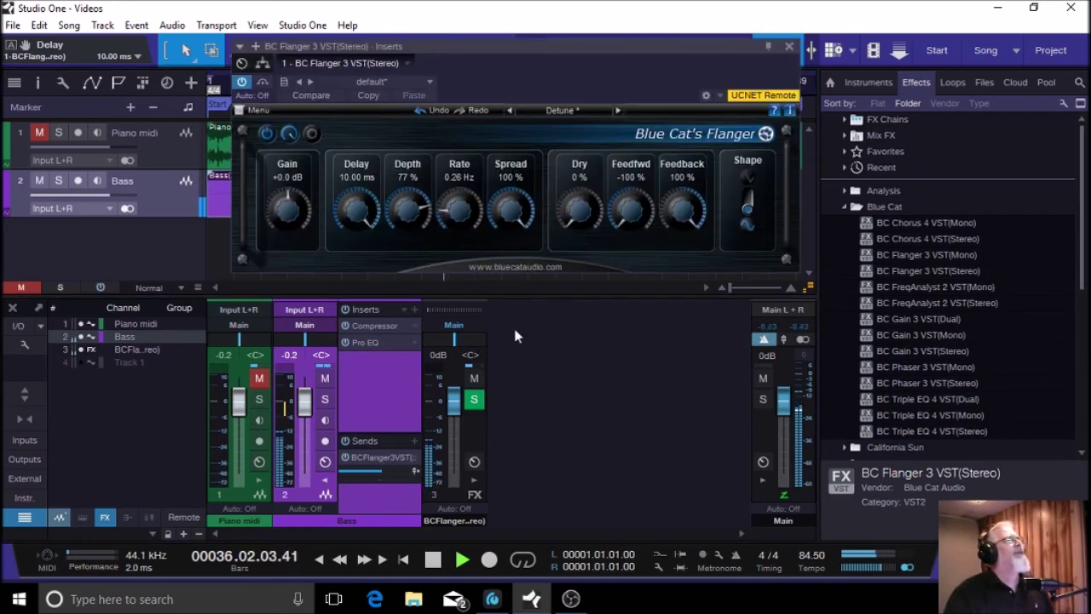
left_click(618, 113)
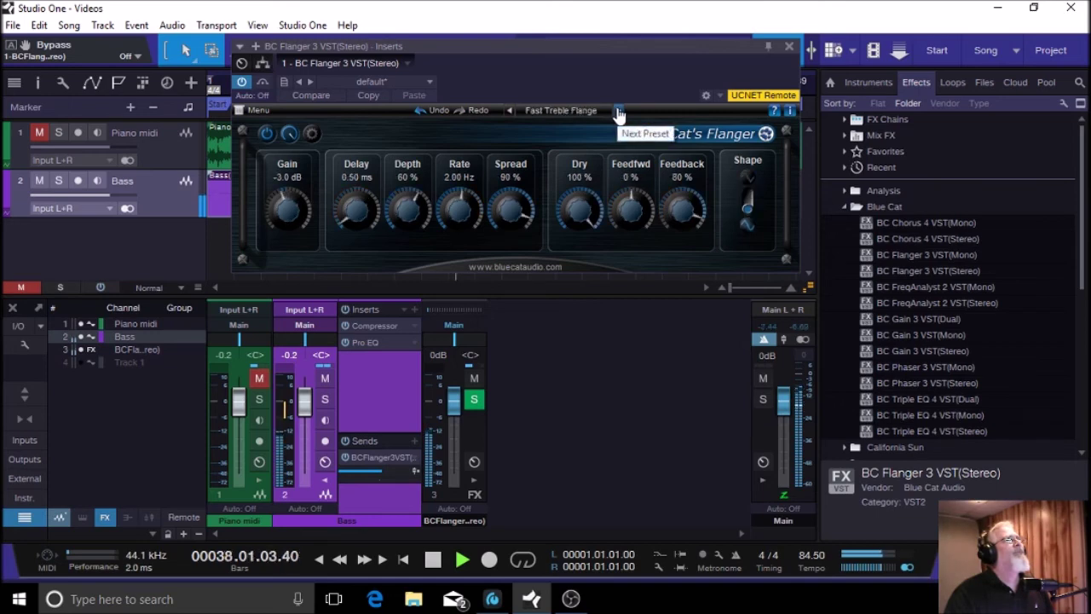
left_click(618, 112)
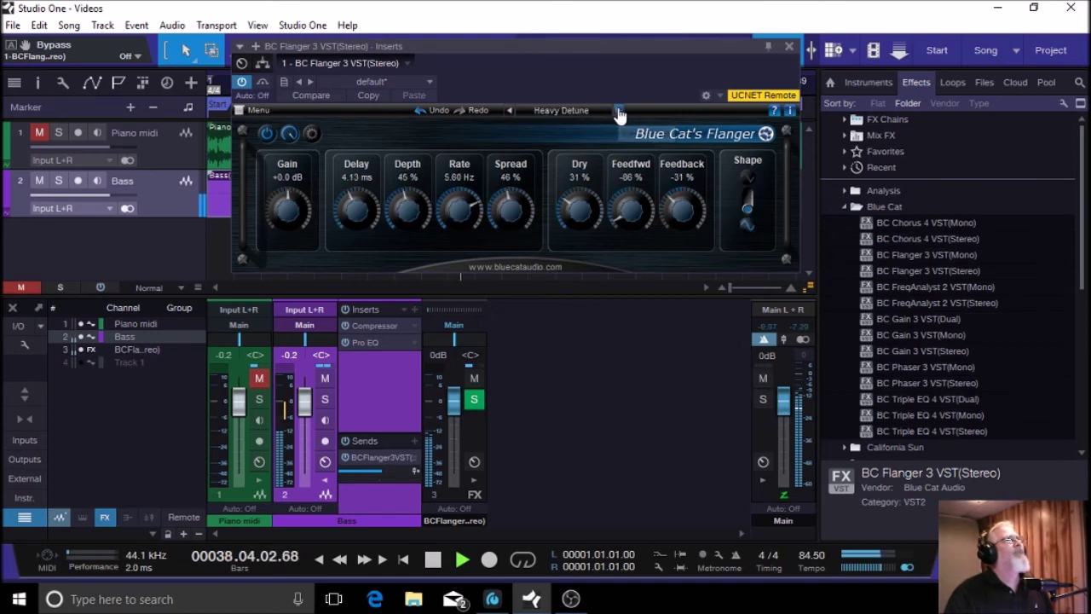
left_click(618, 112)
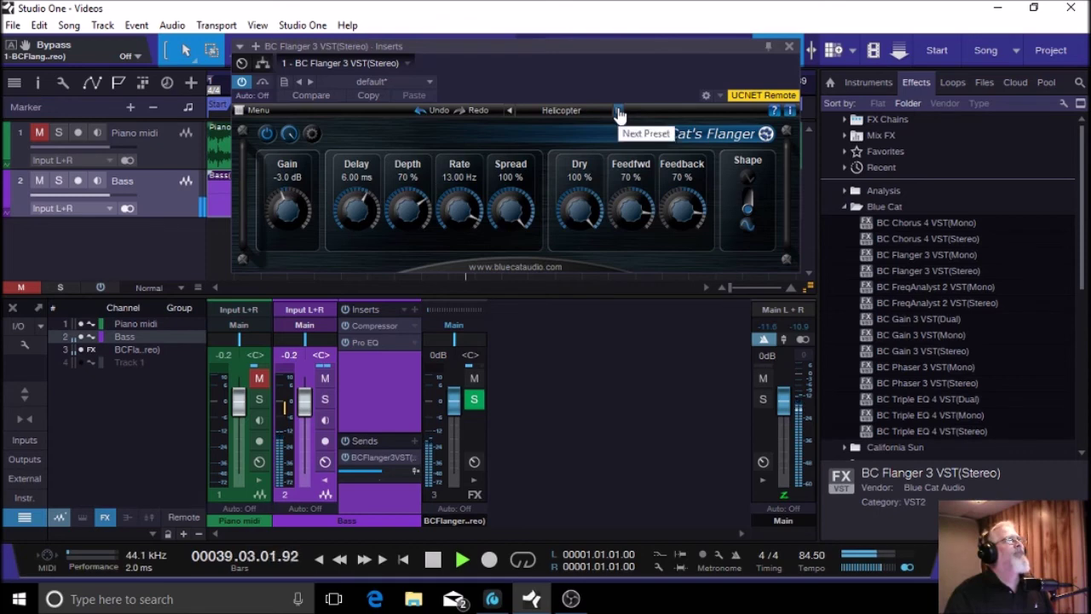
left_click(618, 112)
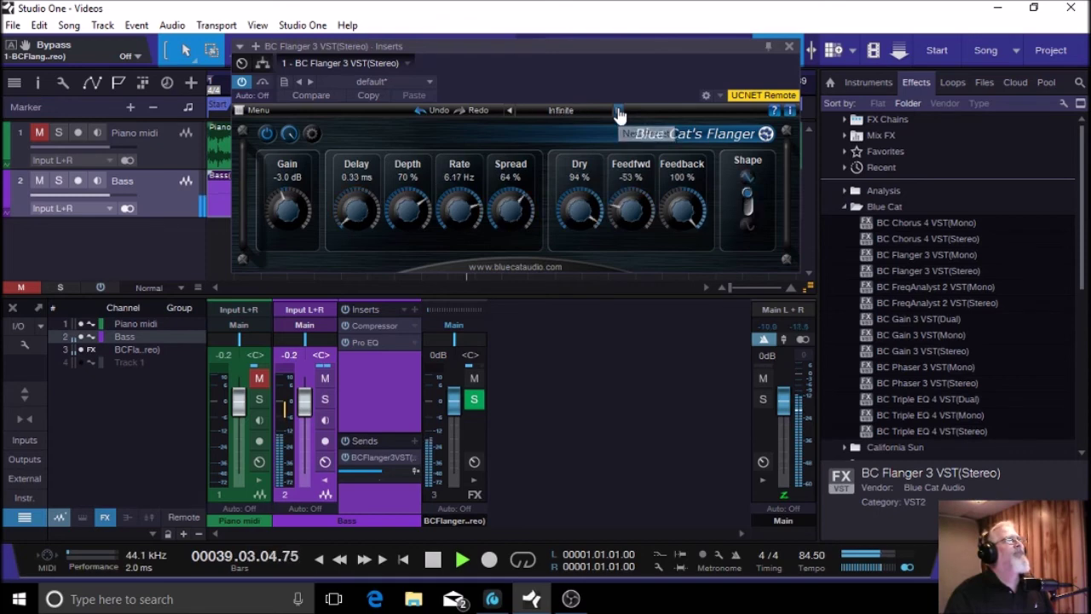
left_click(510, 111)
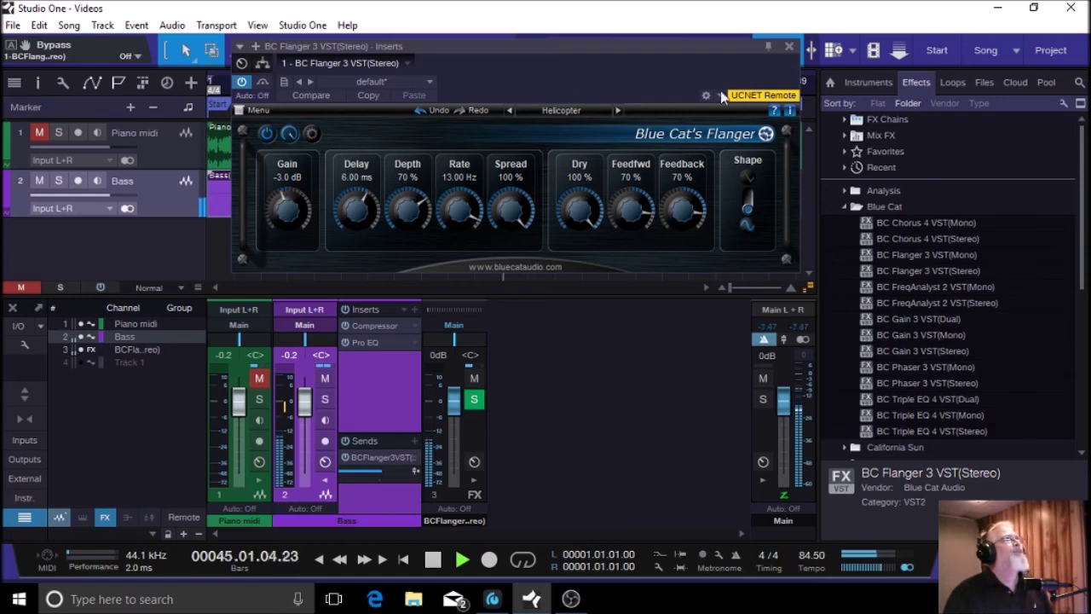
left_click(789, 51)
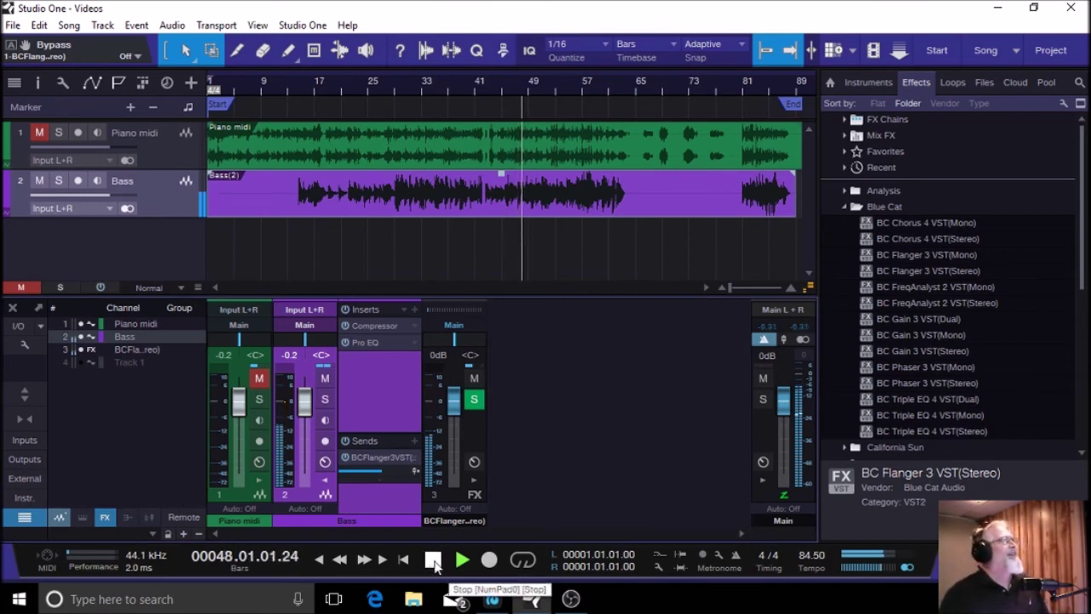
Step: Stop playback at bar 48
left_click(434, 561)
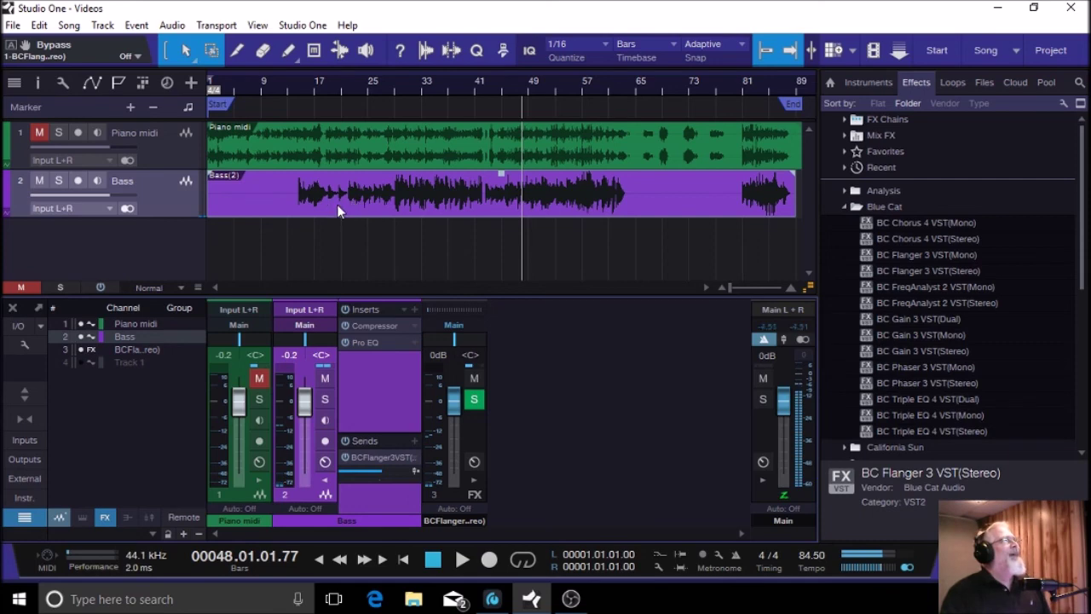